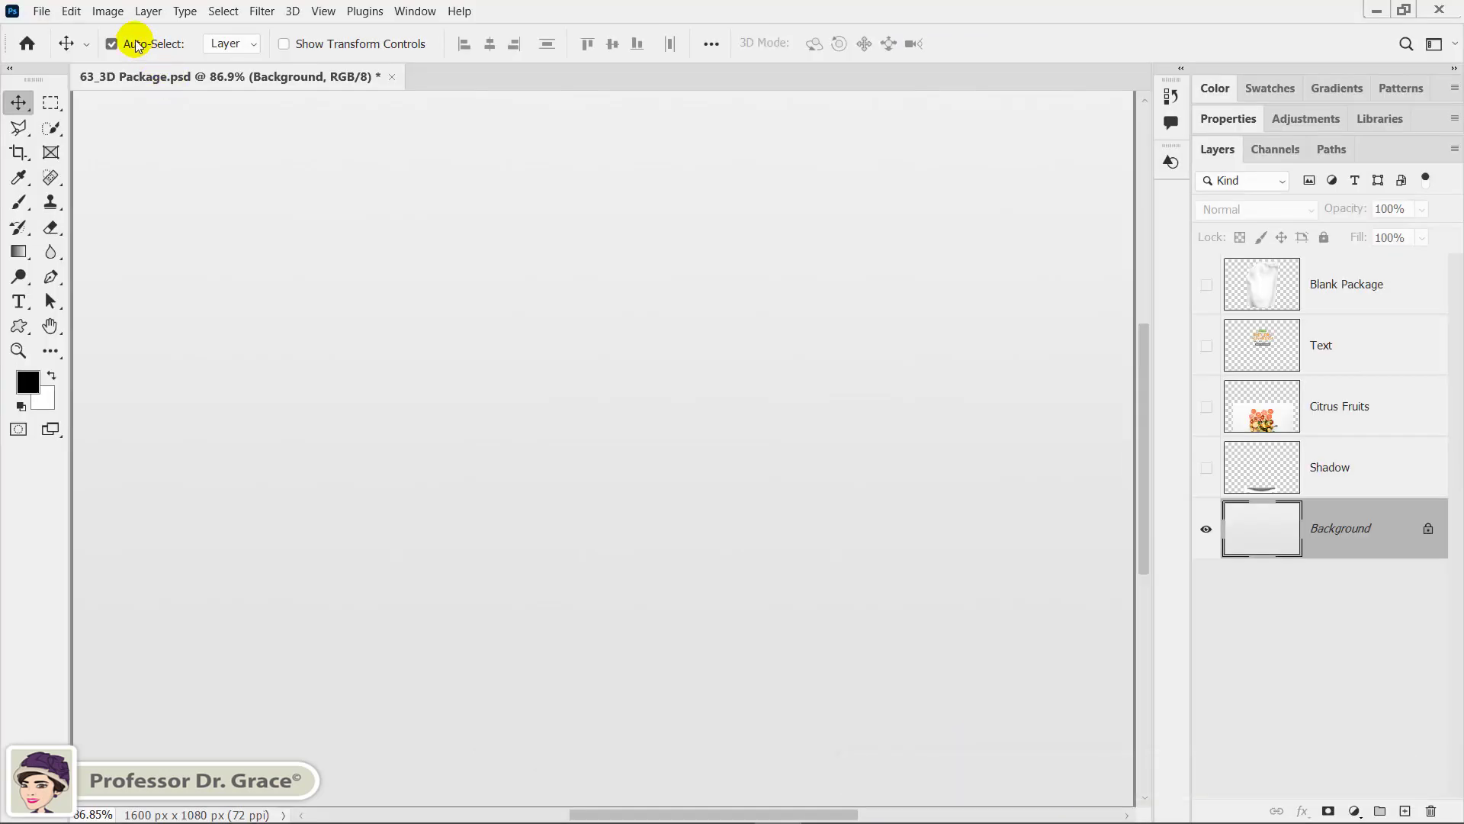
pyautogui.click(107, 10)
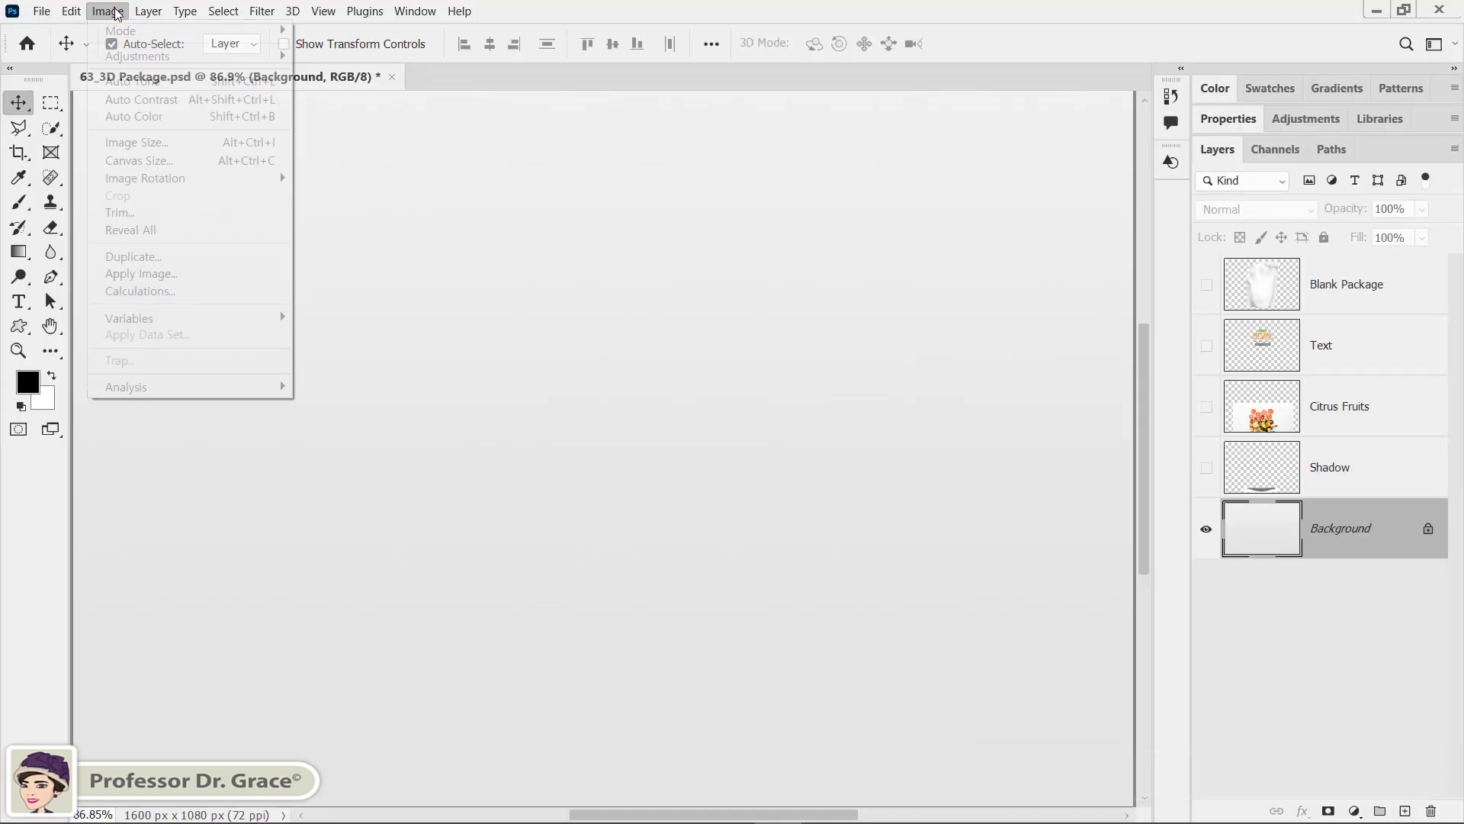
pyautogui.click(114, 142)
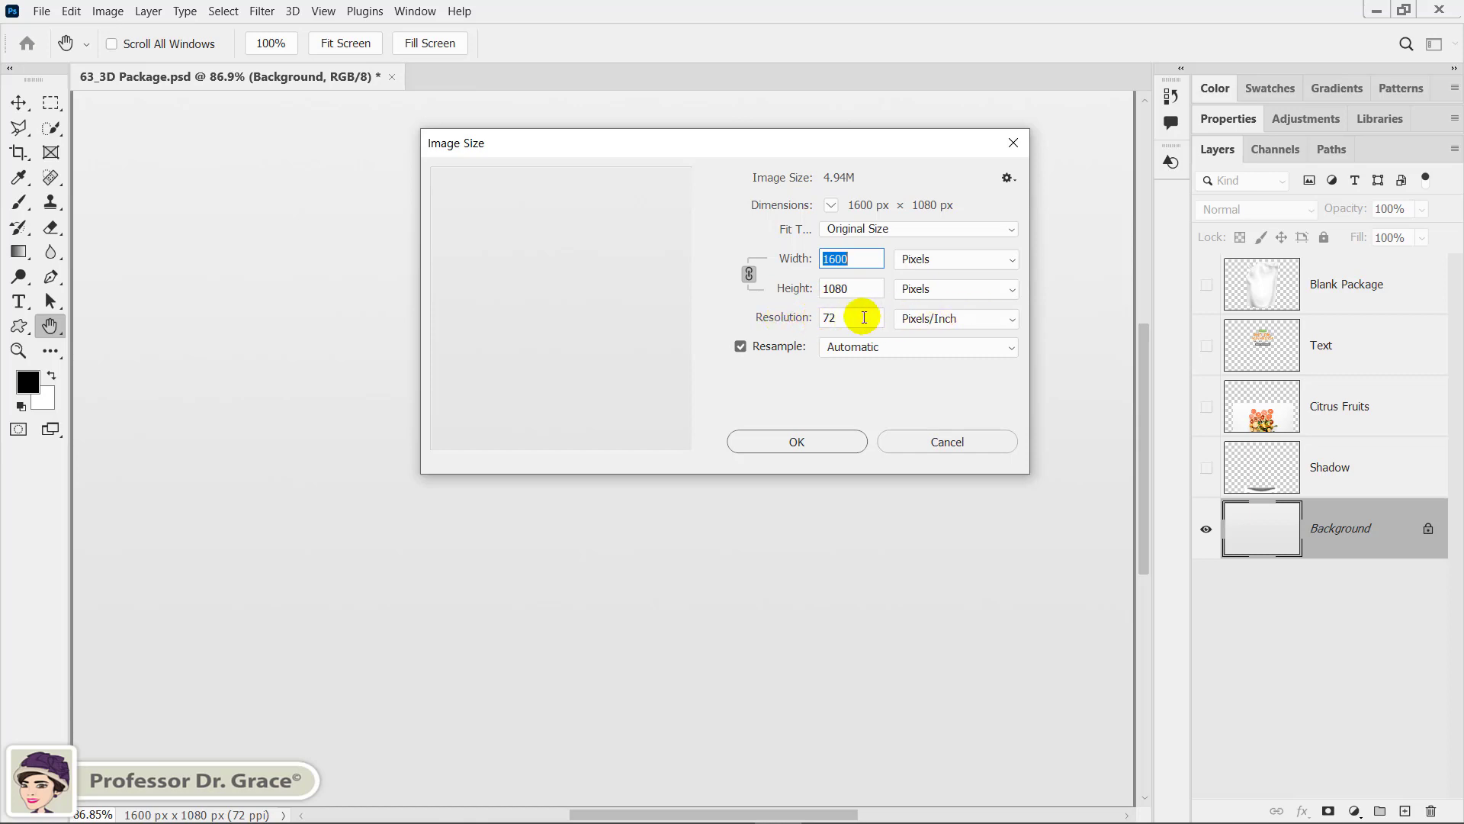
pyautogui.click(912, 453)
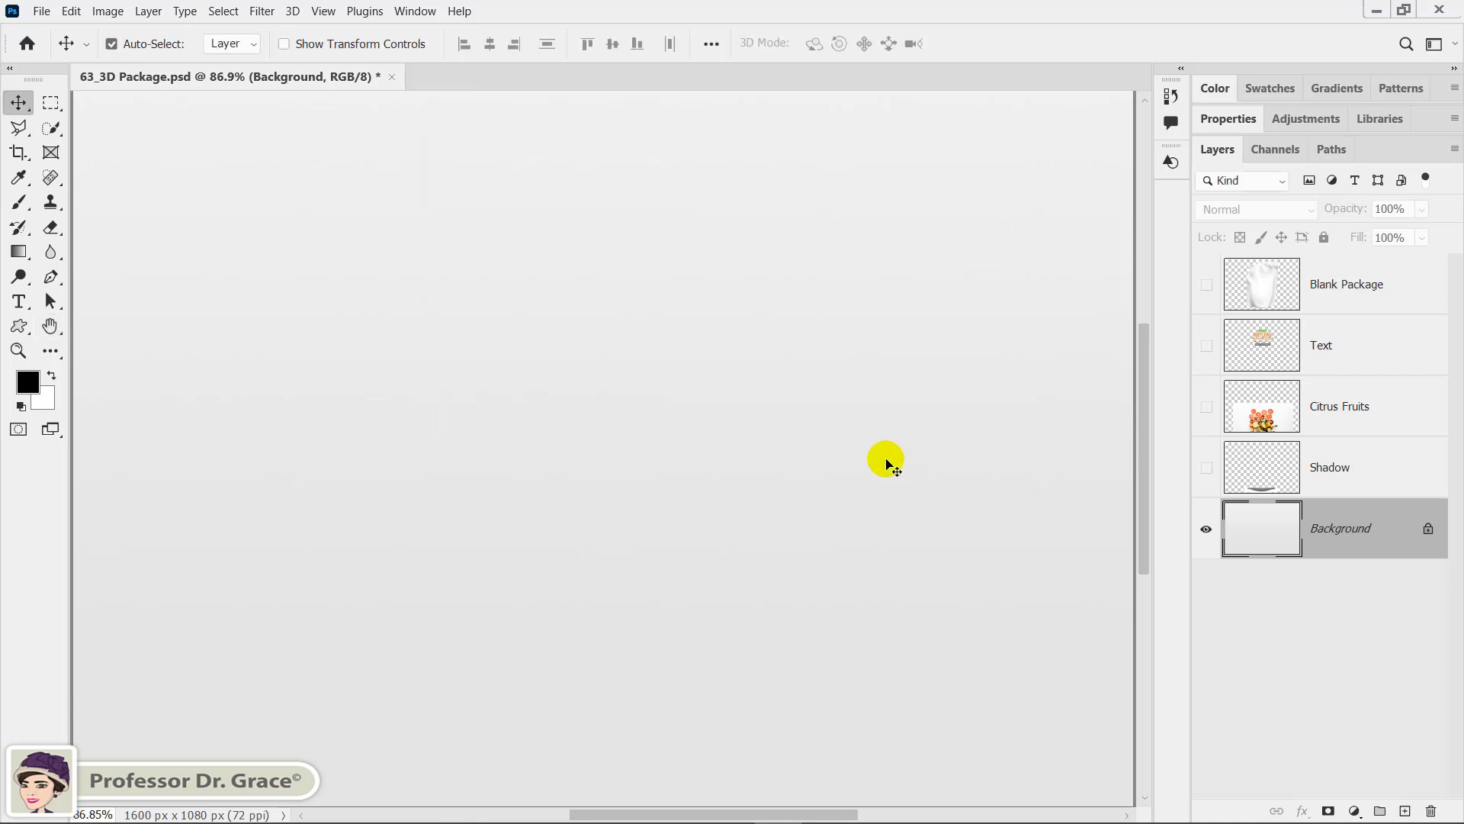
# Turn on visibility for the Shadow, Citrus Fruits, Text and Blank Package layers
pyautogui.click(1207, 469)
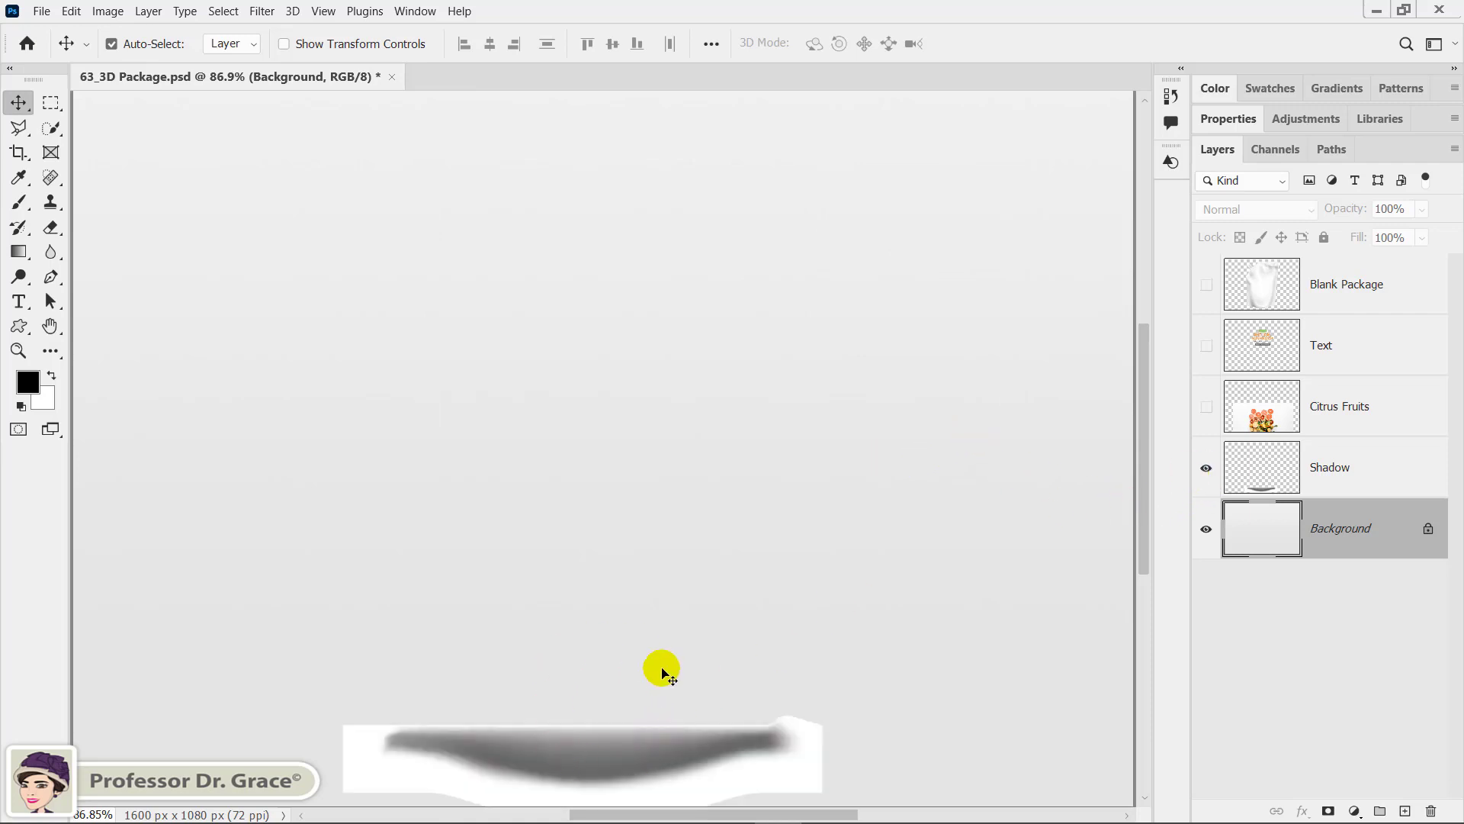
pyautogui.click(1206, 407)
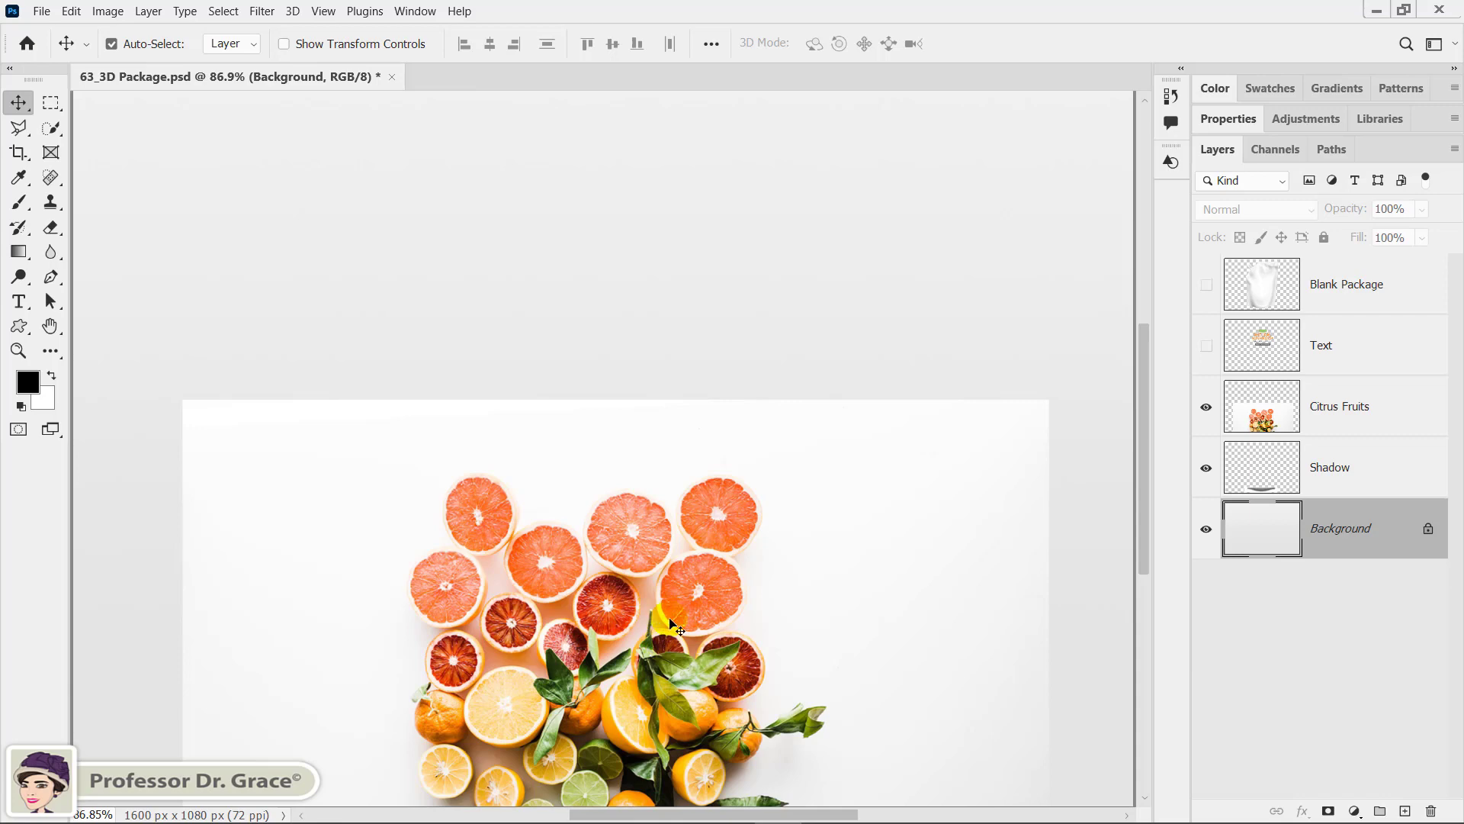
pyautogui.click(1205, 351)
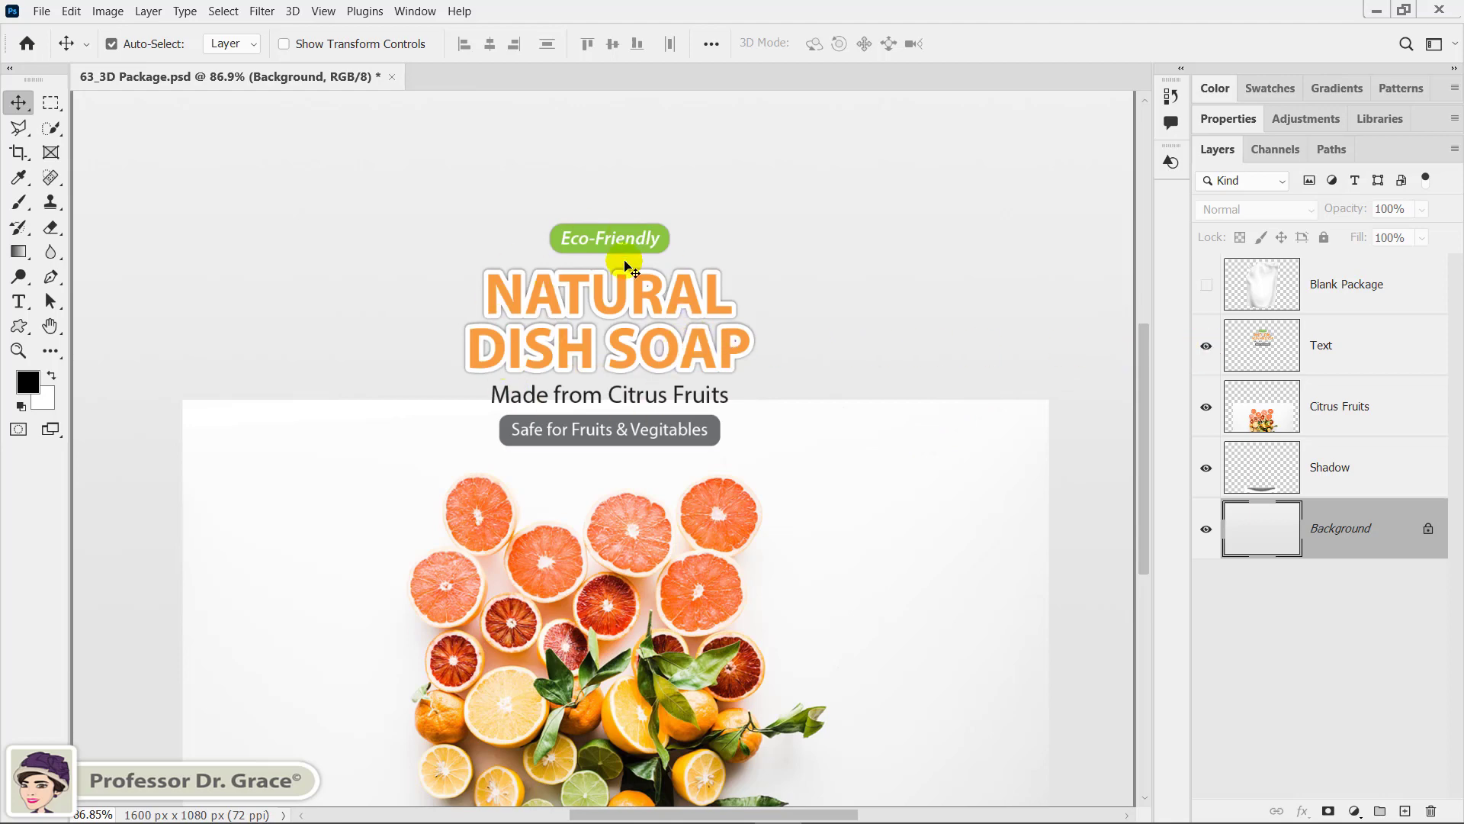
pyautogui.click(1202, 293)
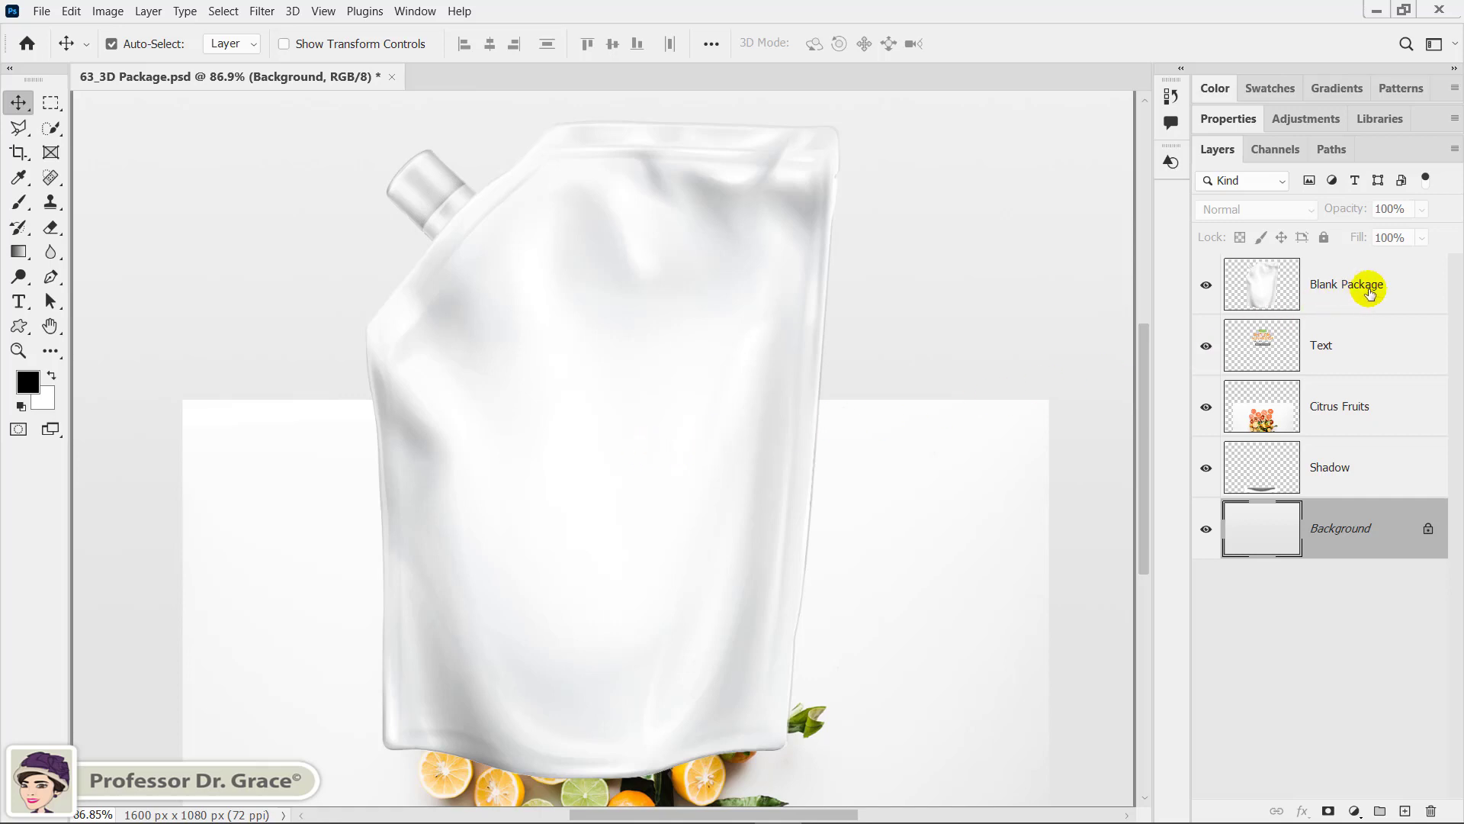
# Duplicate the Blank Package layer with Ctrl+J and rename the copy 'Clipping Mask'
pyautogui.click(1393, 294)
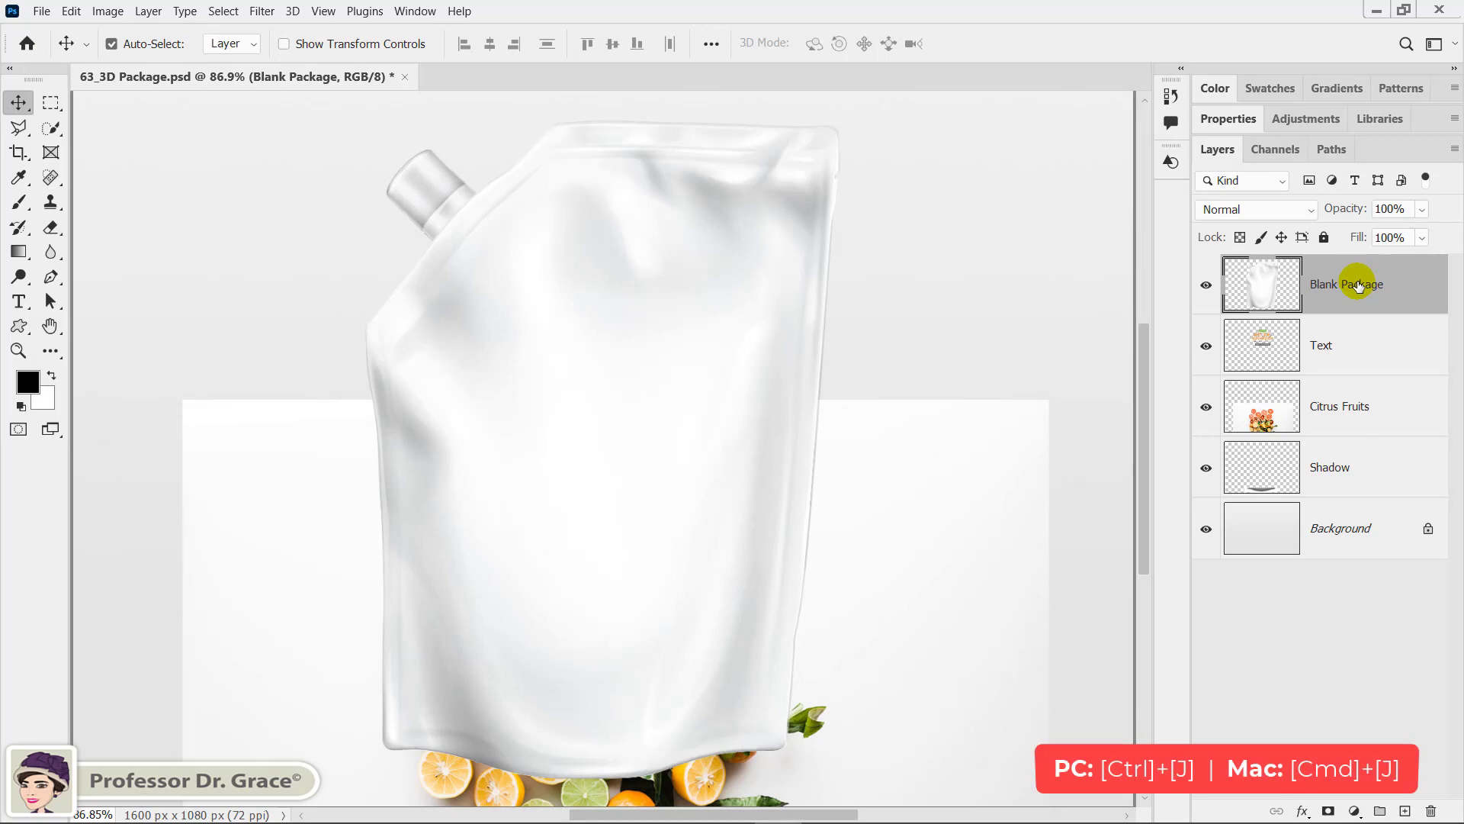
pyautogui.hotkey('ctrl', 'j')
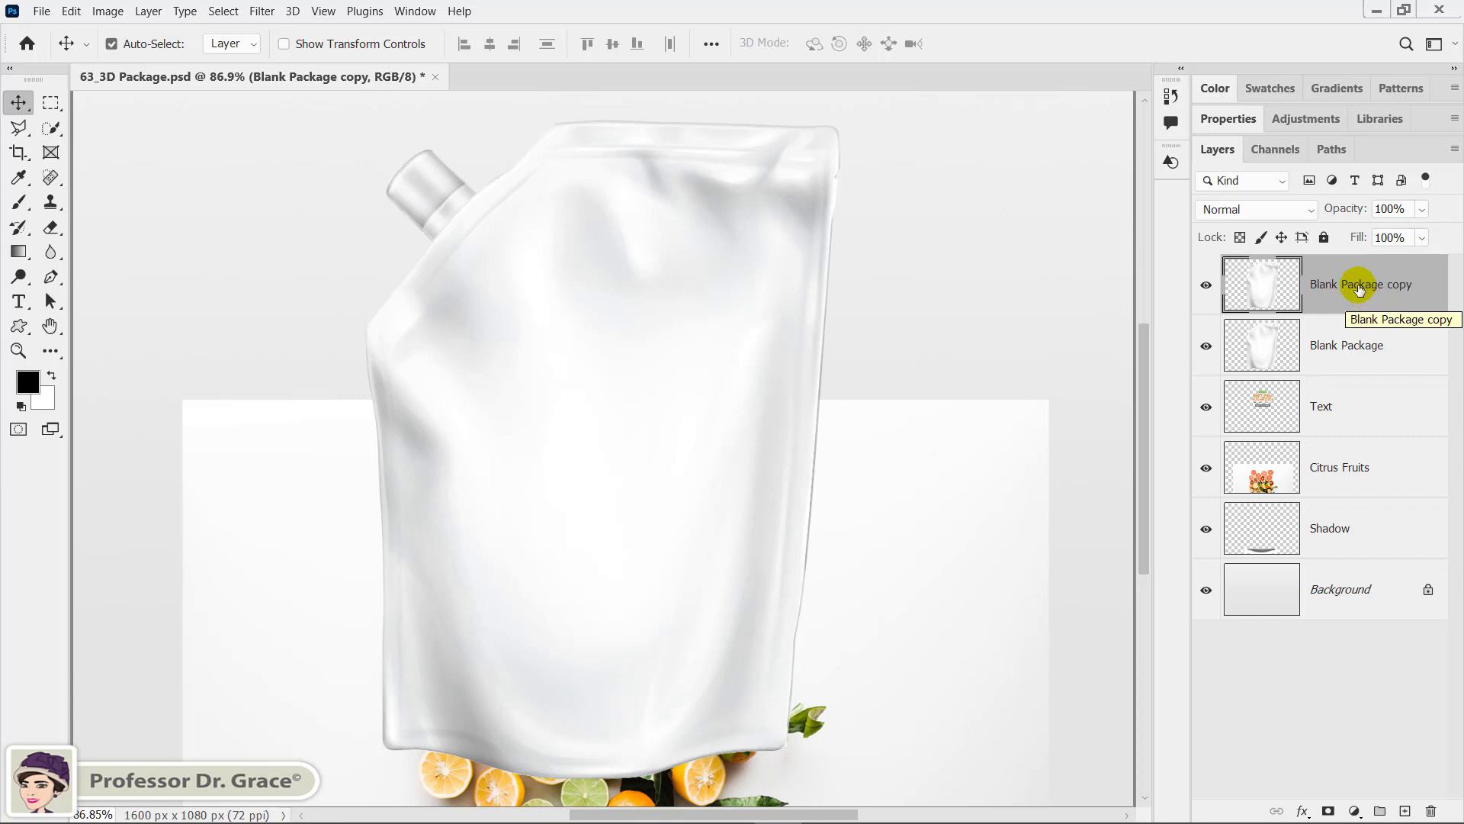
pyautogui.doubleClick(1360, 288)
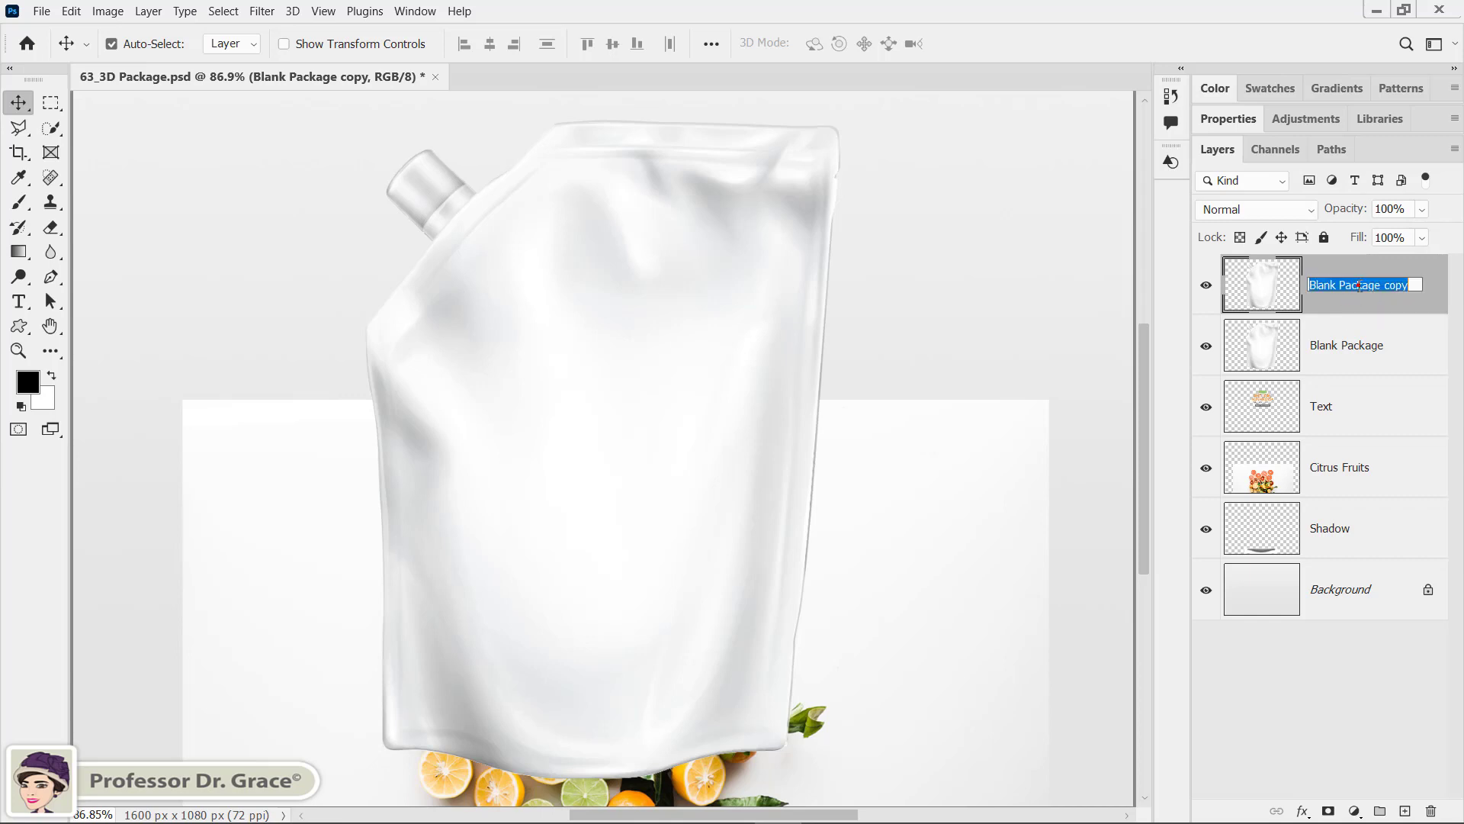
pyautogui.write('Cl')
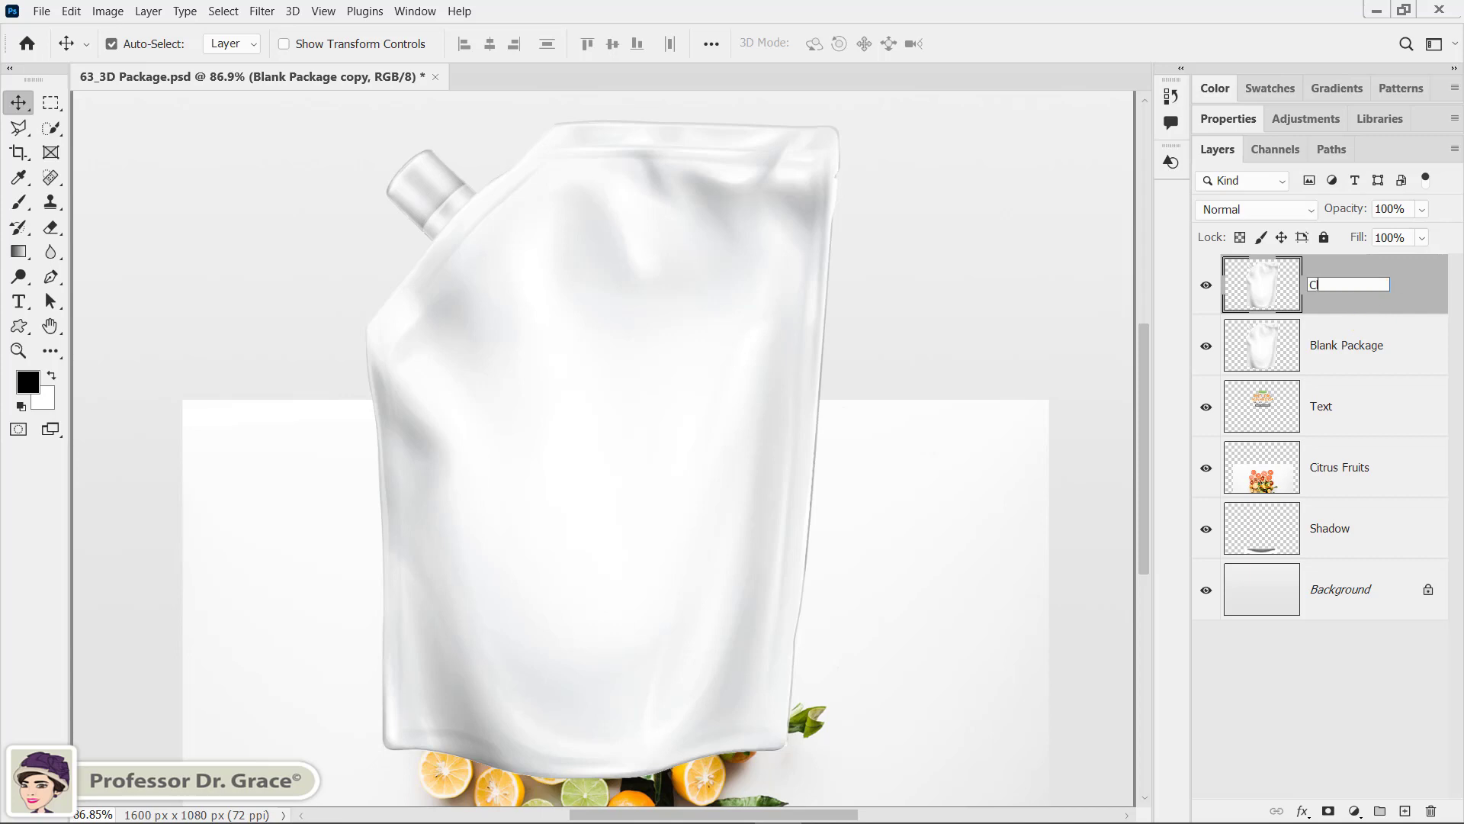
pyautogui.write('ipping M')
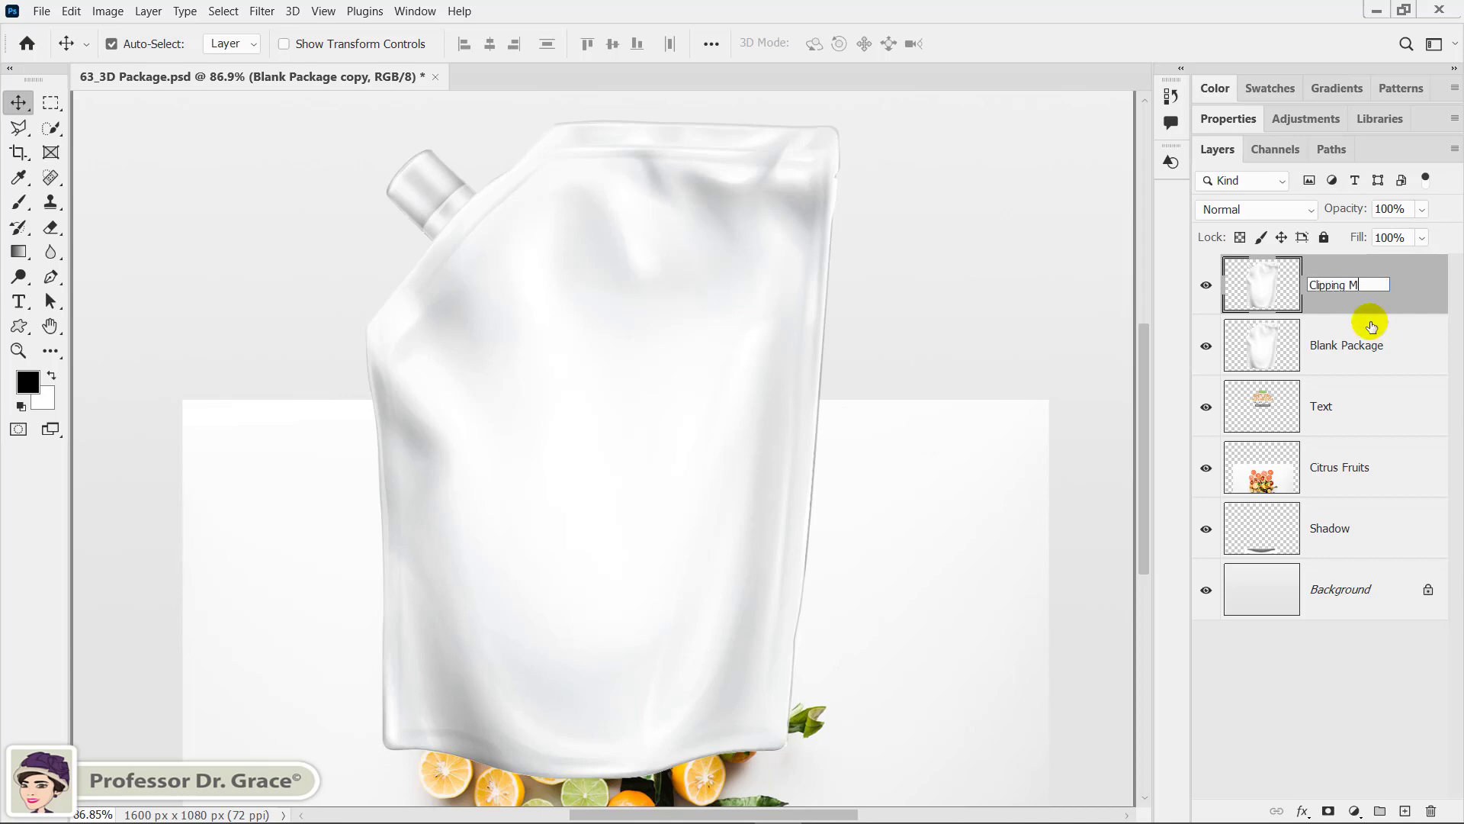
pyautogui.write('ask')
pyautogui.press('Return')
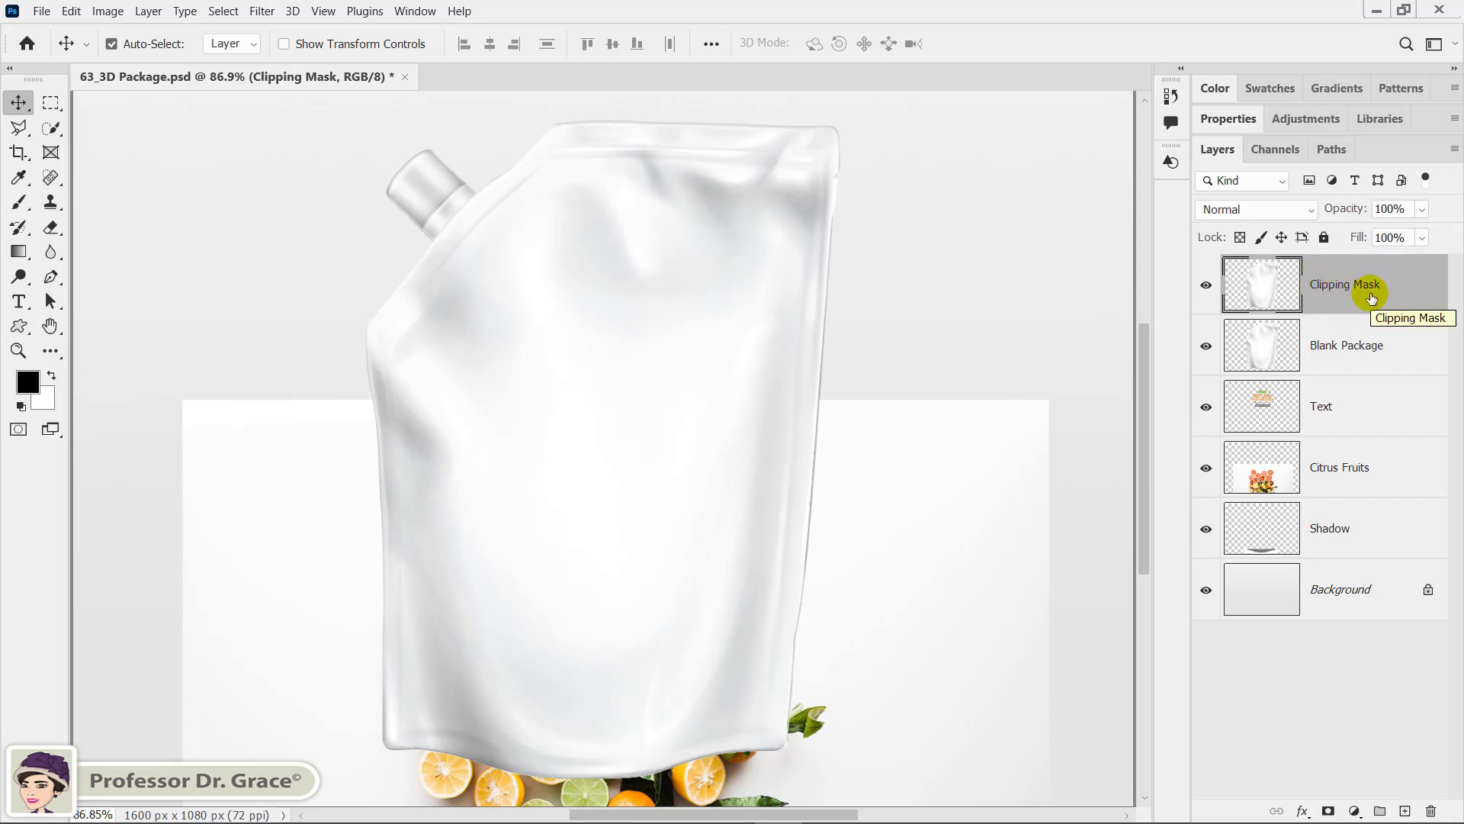
# Move Clipping Mask below Citrus Fruits, hide Blank Package and Text, and clip Citrus Fruits to it
pyautogui.moveTo(1371, 297); pyautogui.dragTo(1386, 501)
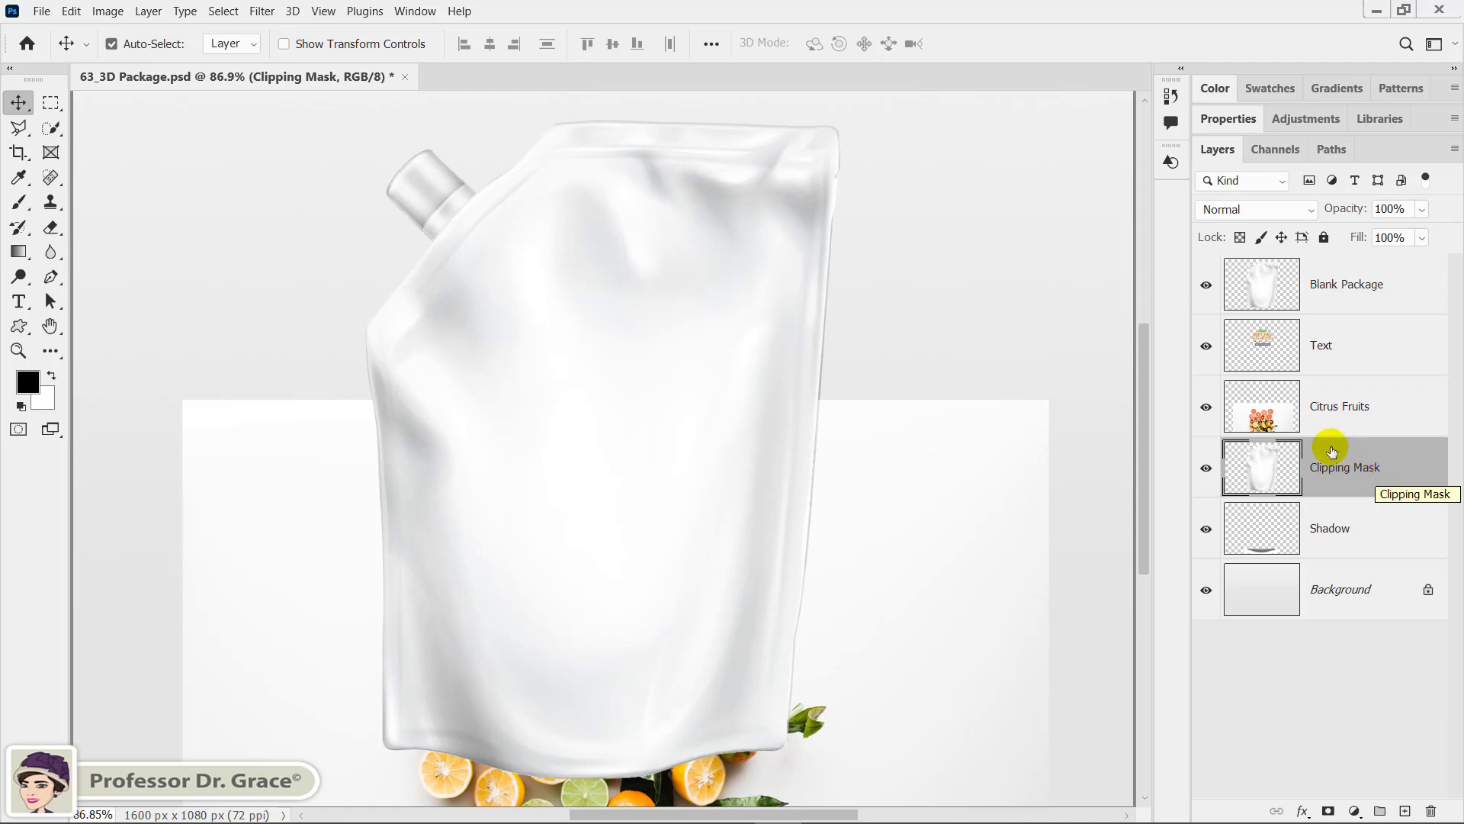
pyautogui.click(1205, 286)
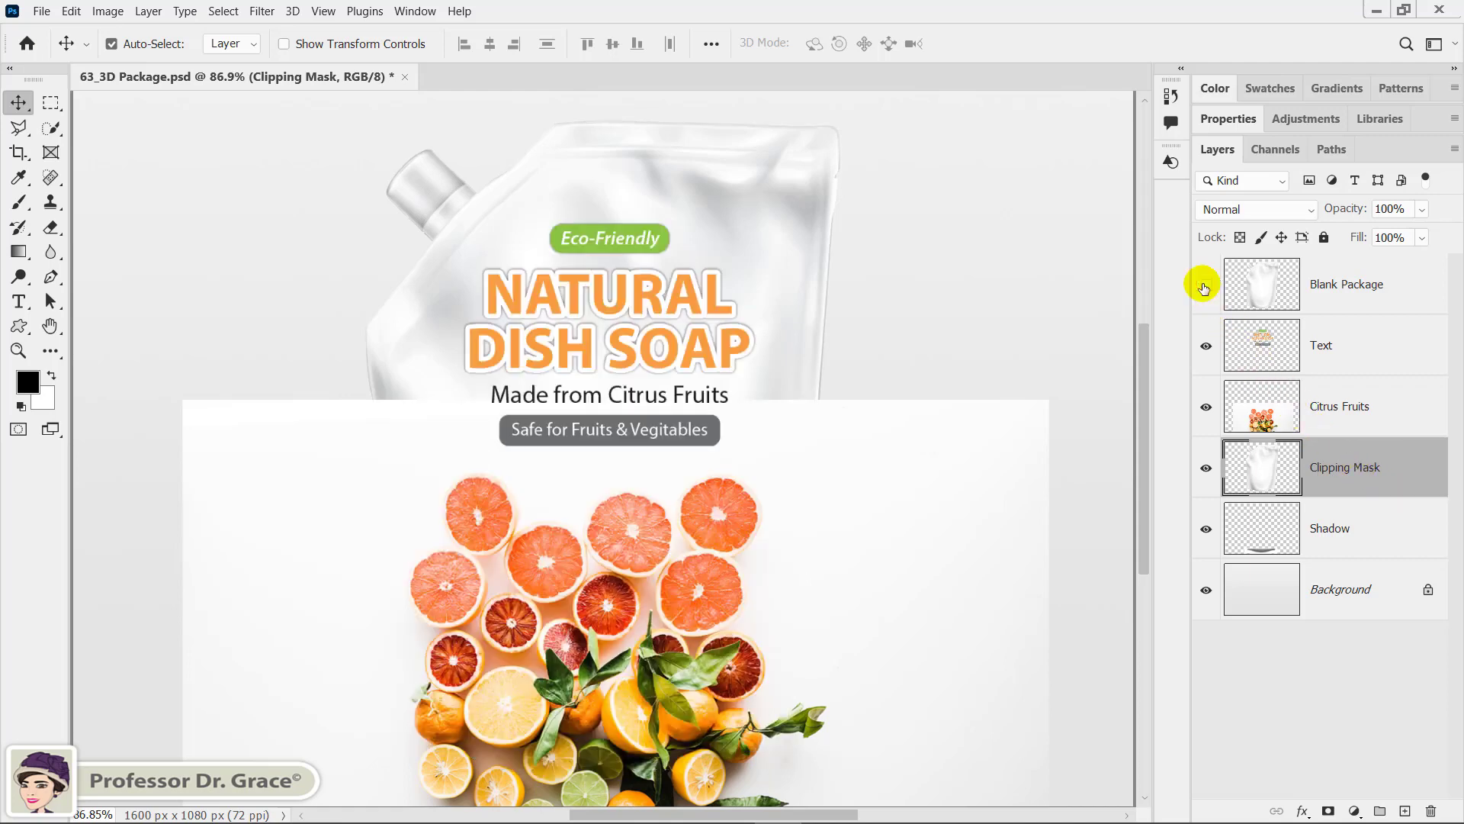
pyautogui.click(1207, 351)
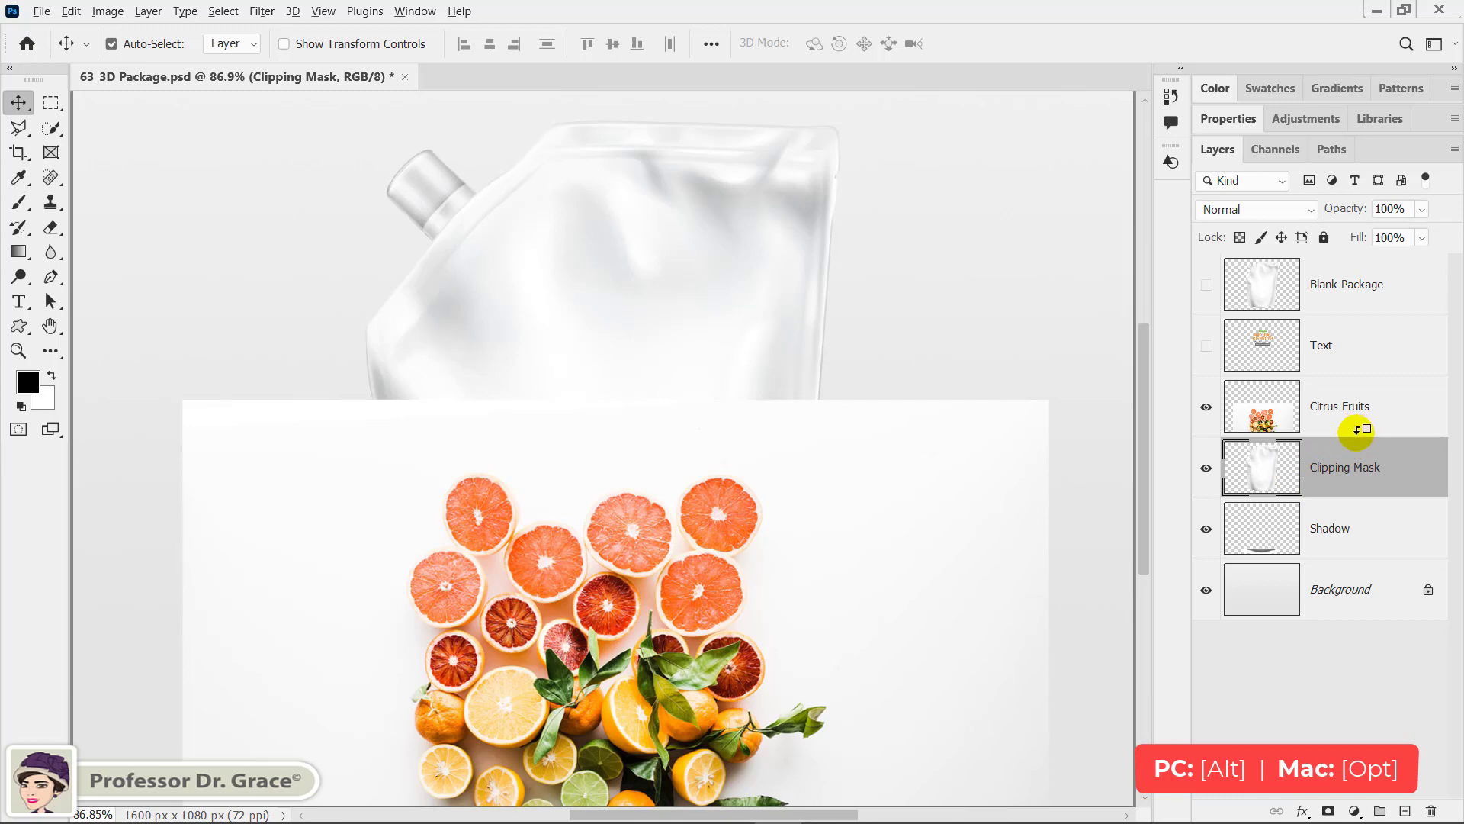
pyautogui.keyDown('alt'); pyautogui.click(1357, 430); pyautogui.keyUp('alt')
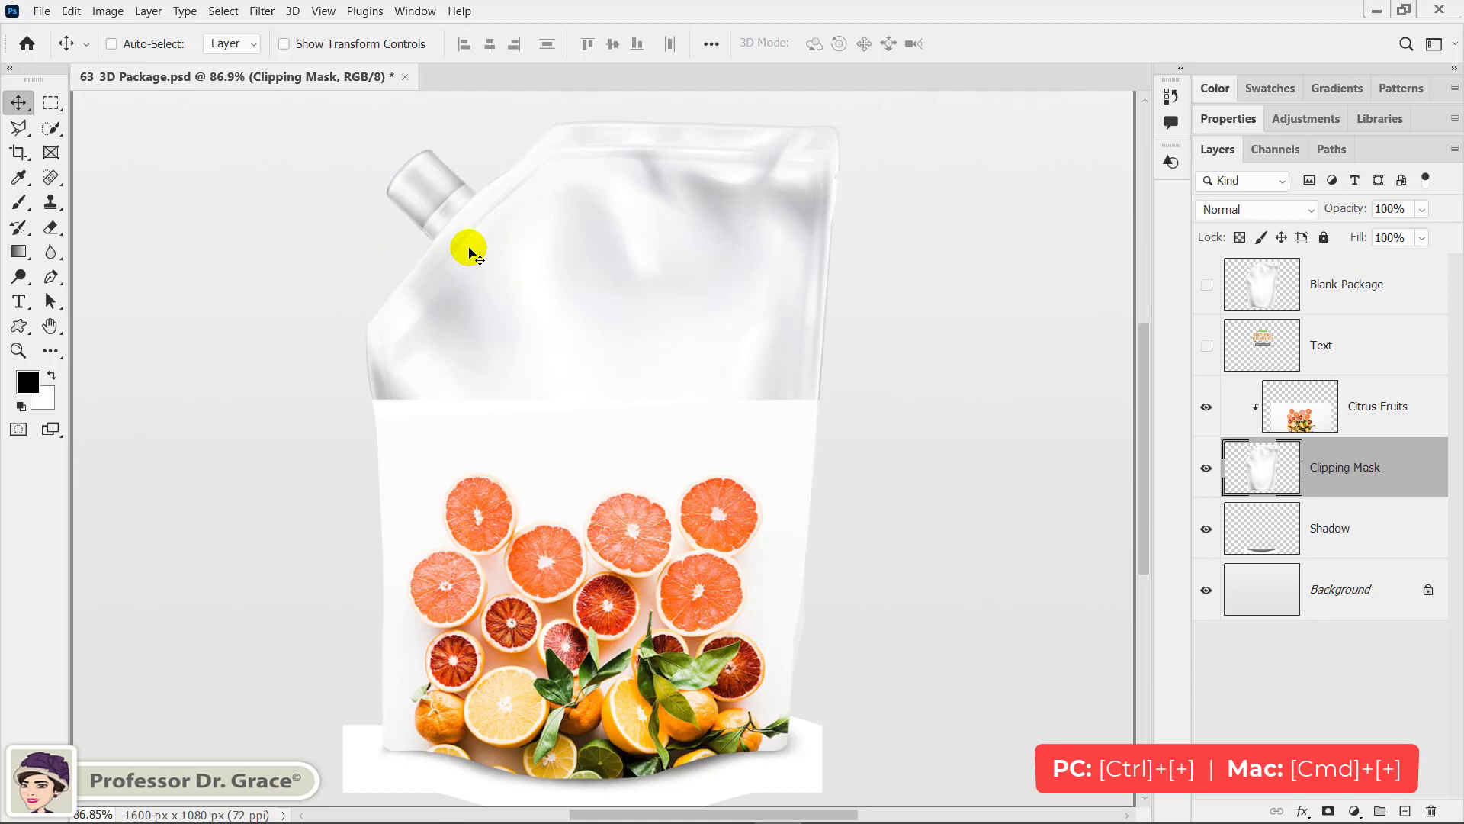
# Zoom to 200% on the pouch's cap and choose the Polygonal Lasso with 0 px feather
pyautogui.hotkey('ctrl', '+')
pyautogui.hotkey('ctrl', '+')
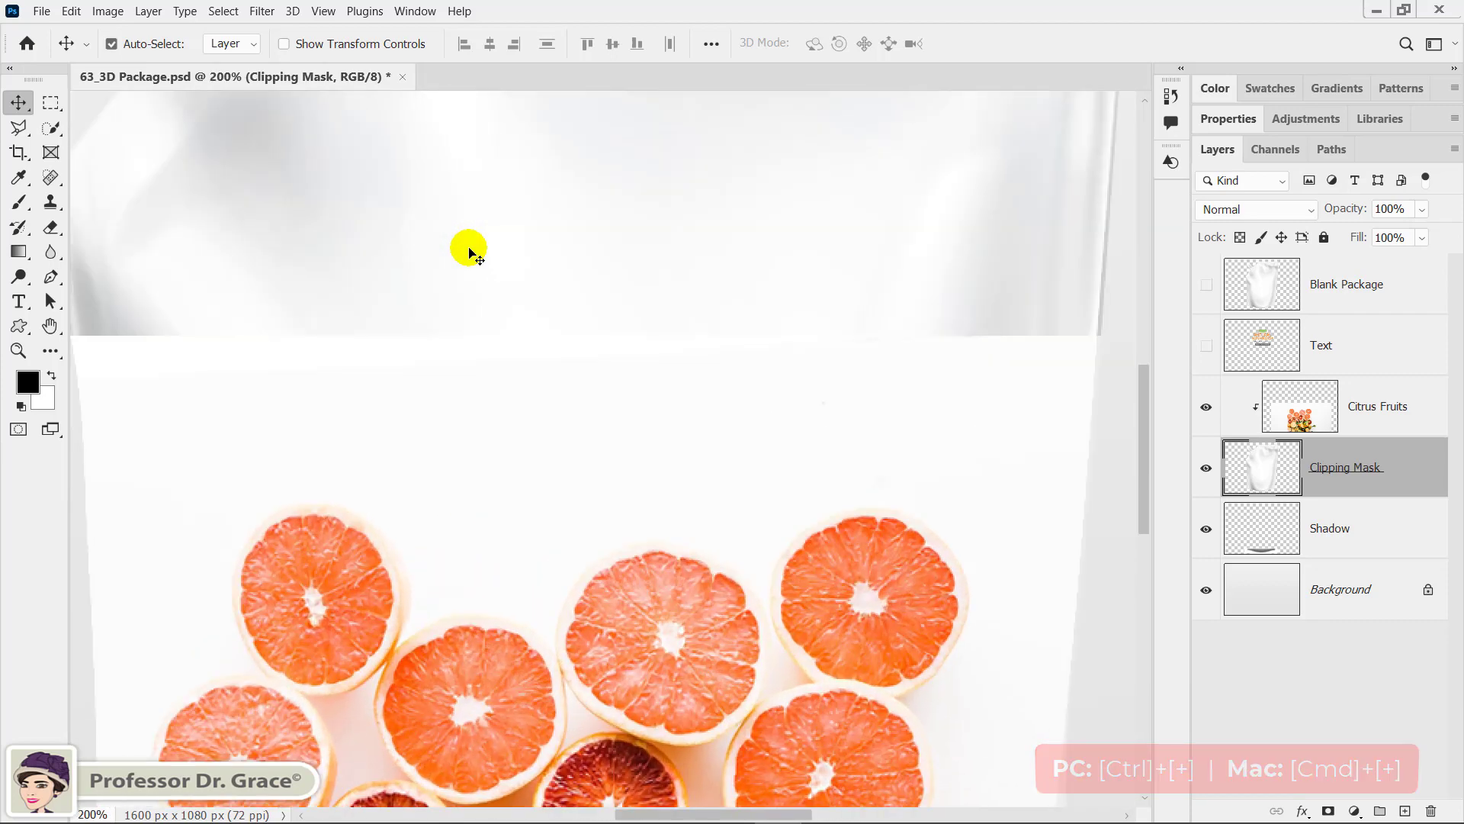
pyautogui.press('space')
pyautogui.moveTo(464, 230); pyautogui.dragTo(579, 556)
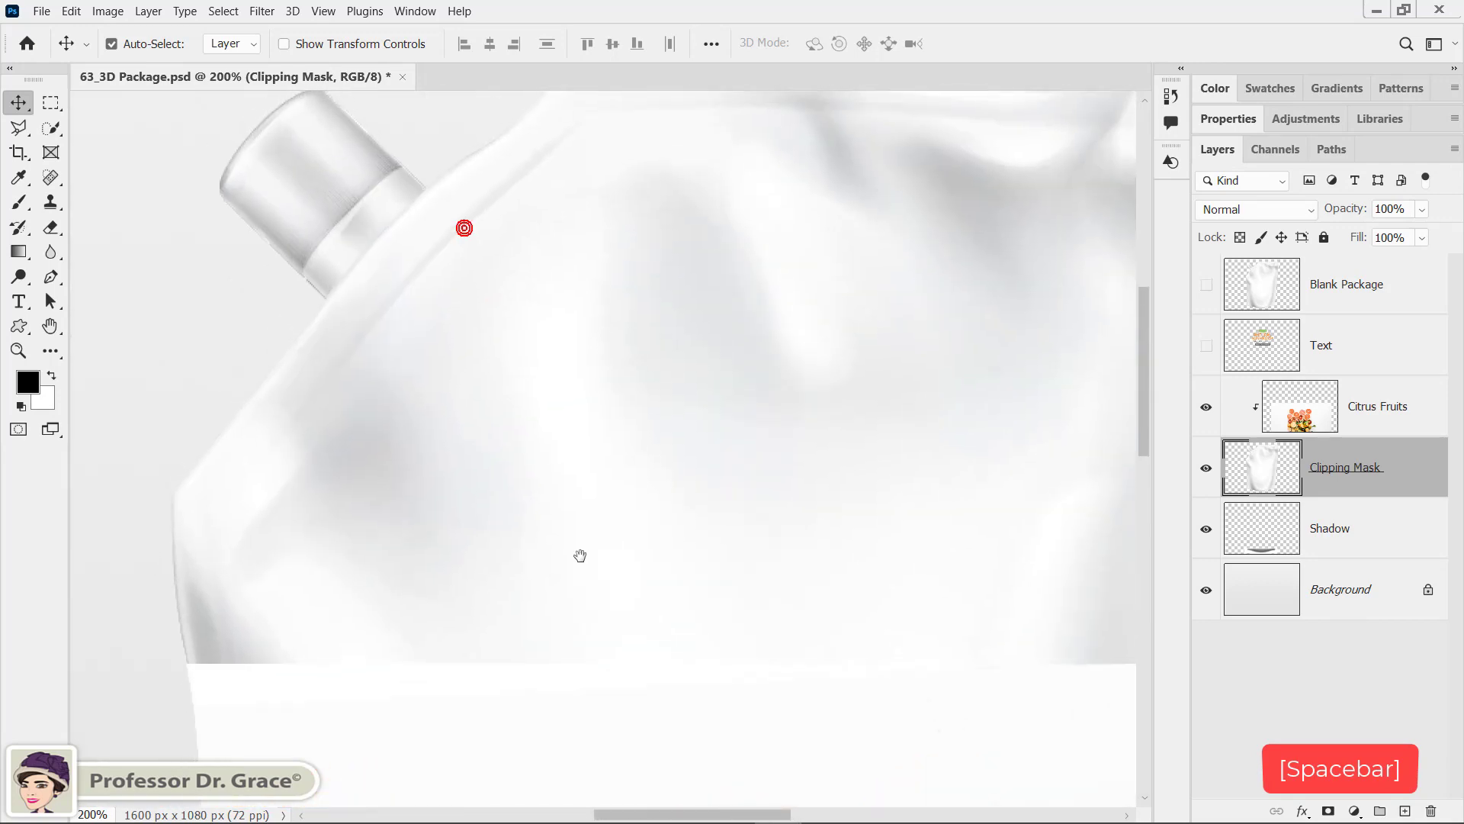
pyautogui.moveTo(575, 354)
pyautogui.mouseDown()
pyautogui.moveTo(539, 481)
pyautogui.moveTo(592, 478)
pyautogui.mouseUp()
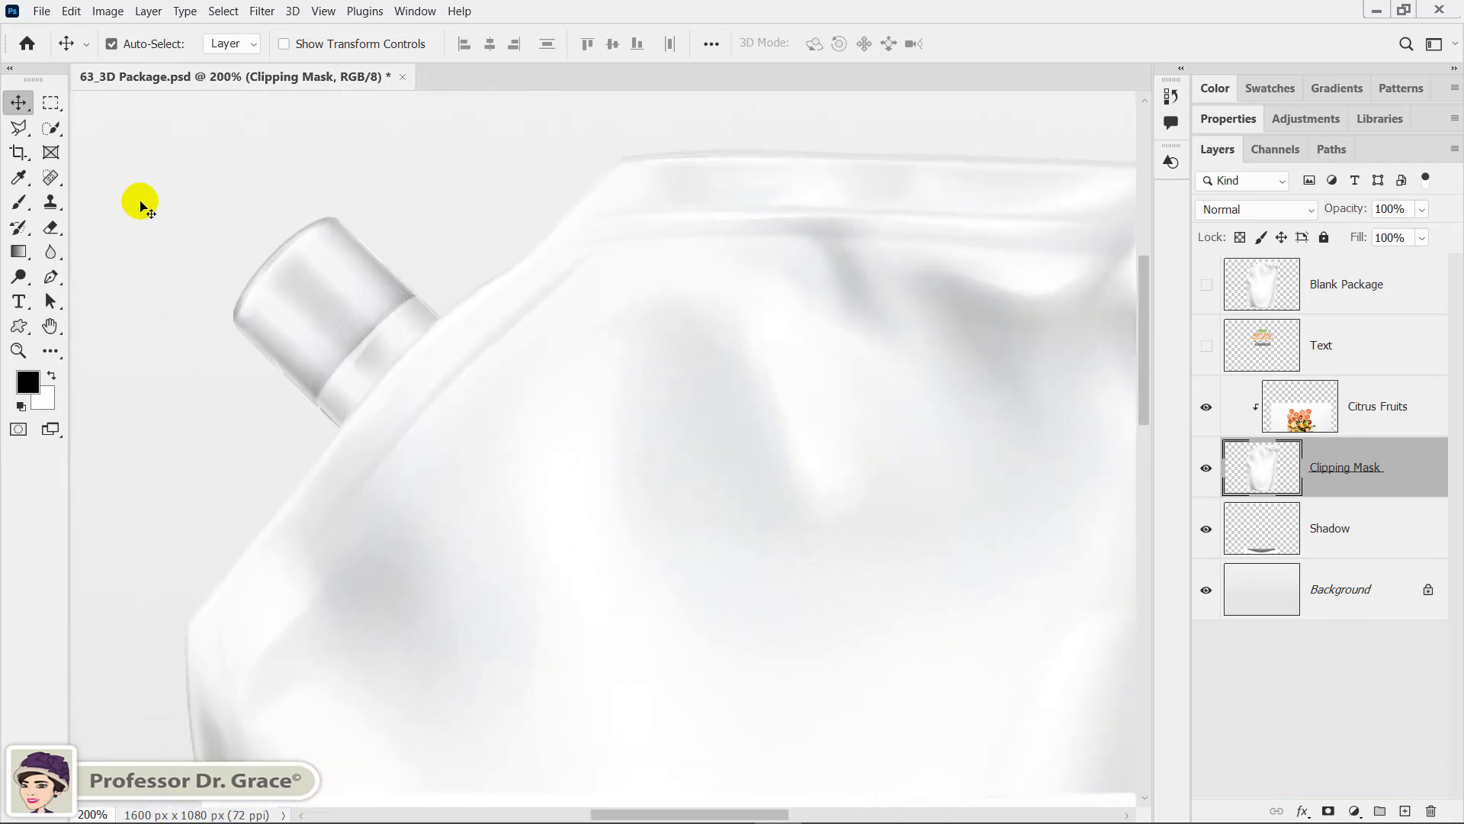
pyautogui.click(19, 128)
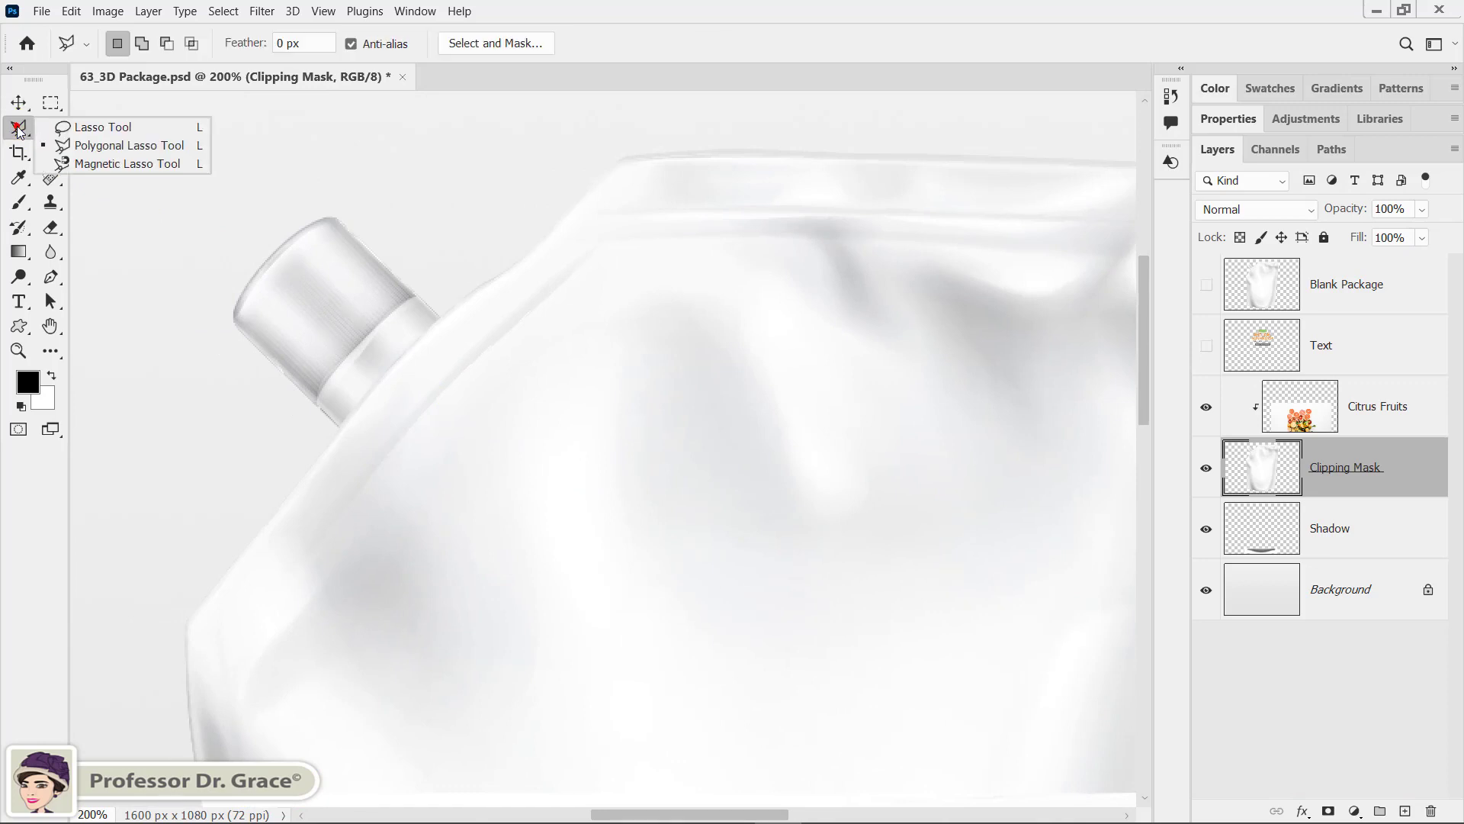
pyautogui.click(113, 146)
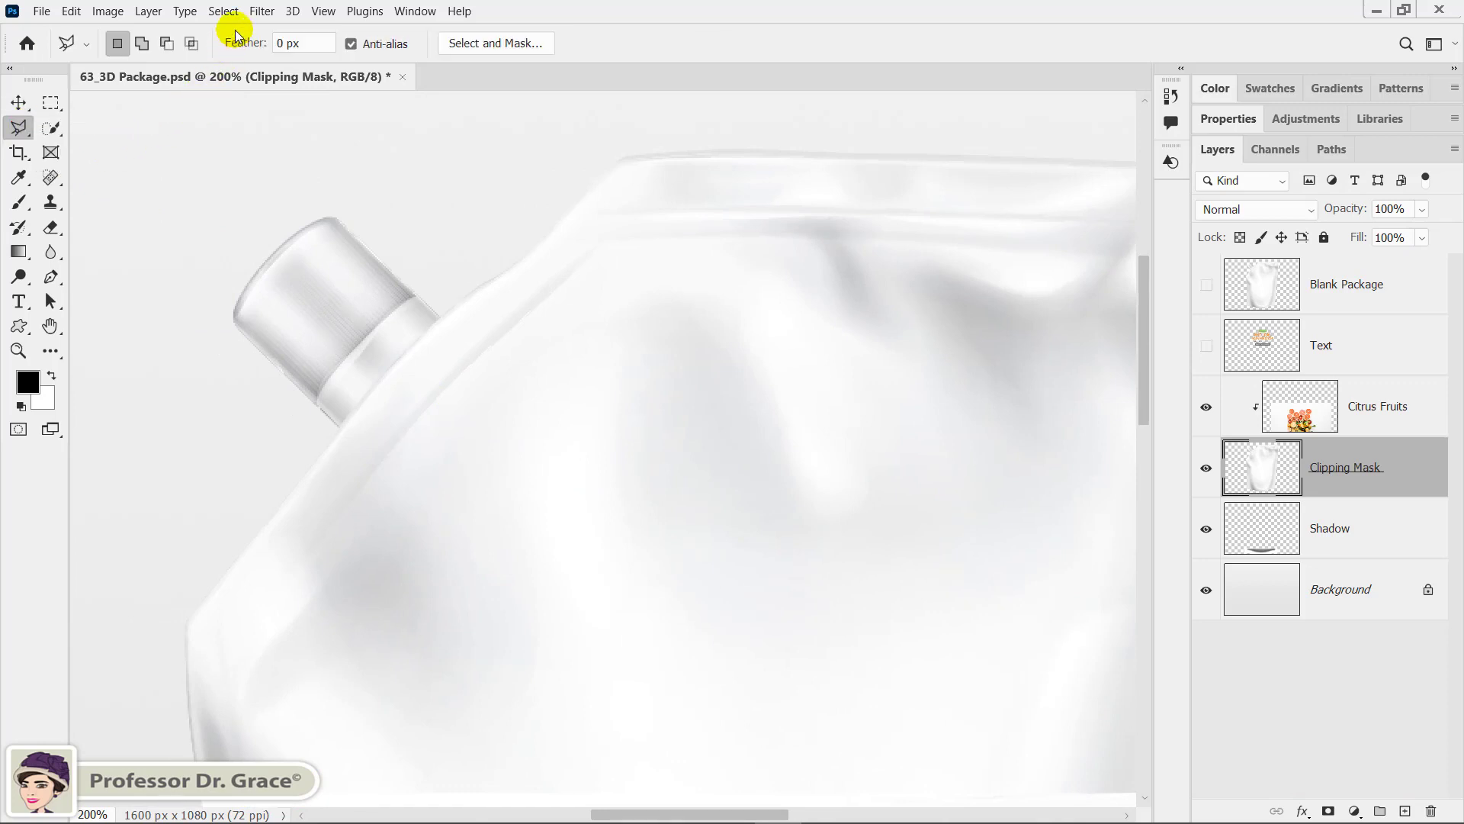
pyautogui.click(284, 47)
# Trace a closed polygonal selection around the pouch's screw cap
pyautogui.click(442, 318)
pyautogui.click(416, 345)
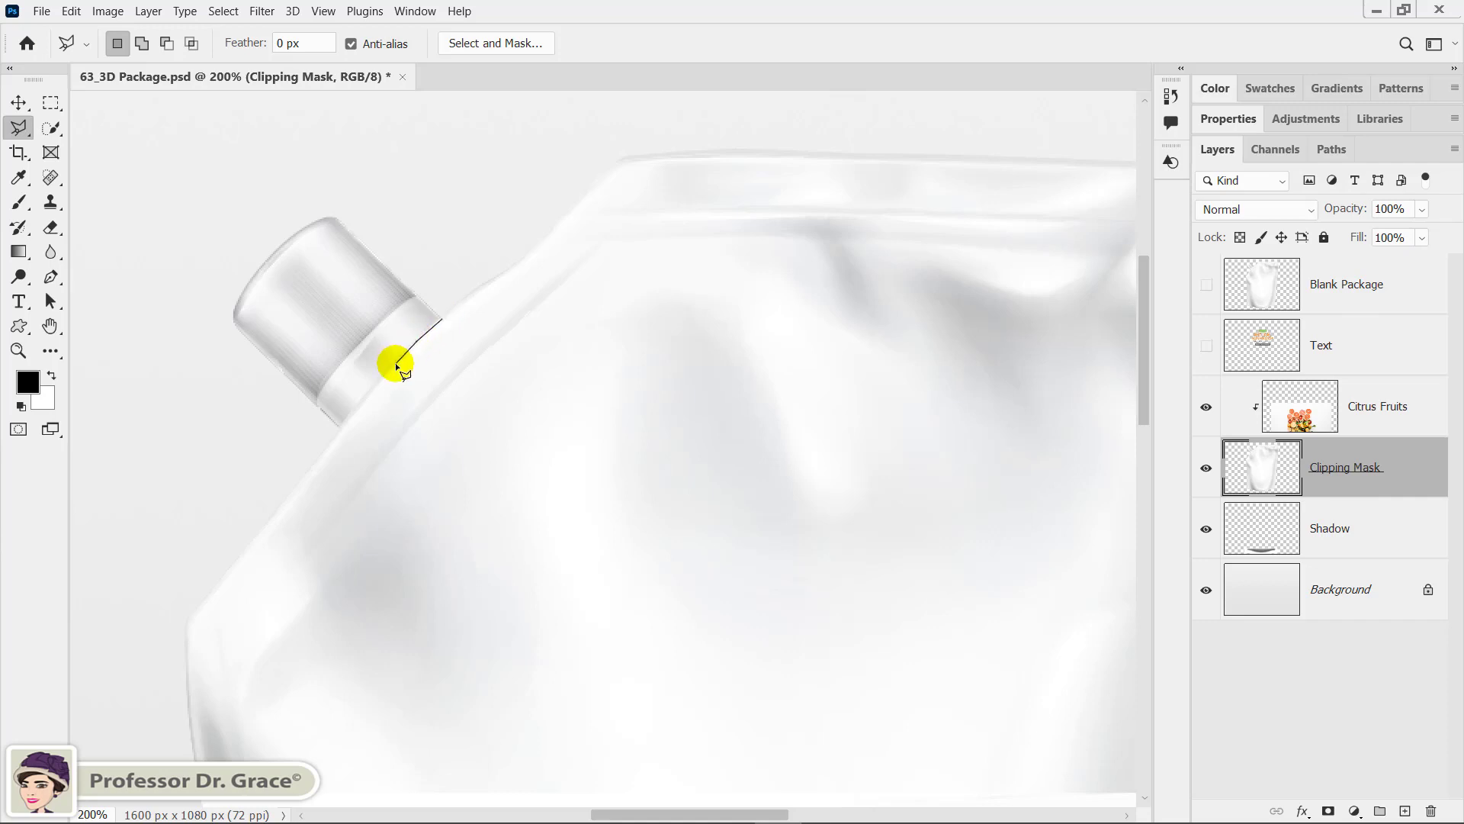
pyautogui.click(395, 364)
pyautogui.click(376, 389)
pyautogui.click(339, 432)
pyautogui.click(276, 445)
pyautogui.click(164, 363)
pyautogui.click(207, 226)
pyautogui.click(388, 152)
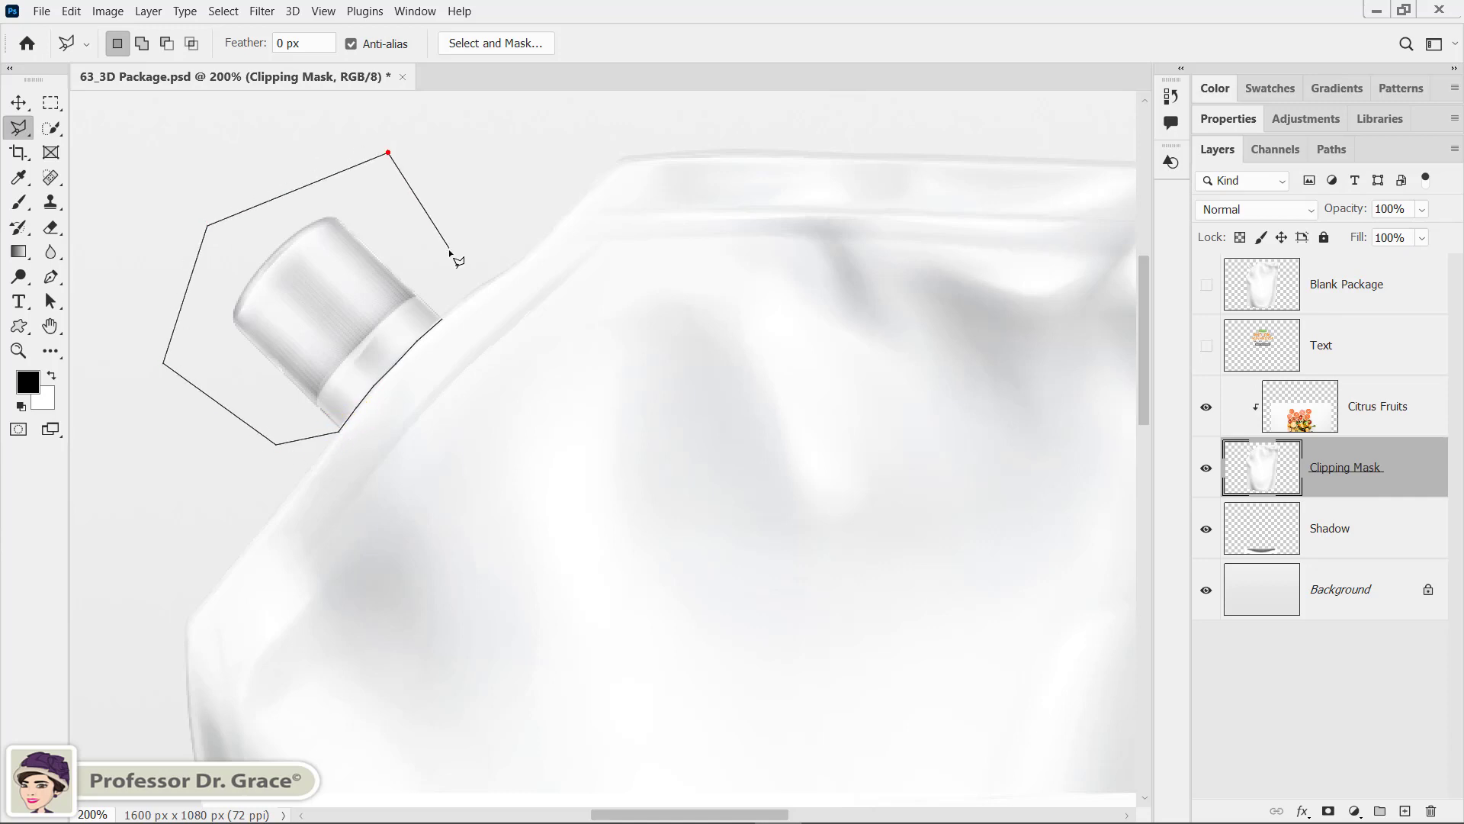
pyautogui.click(438, 321)
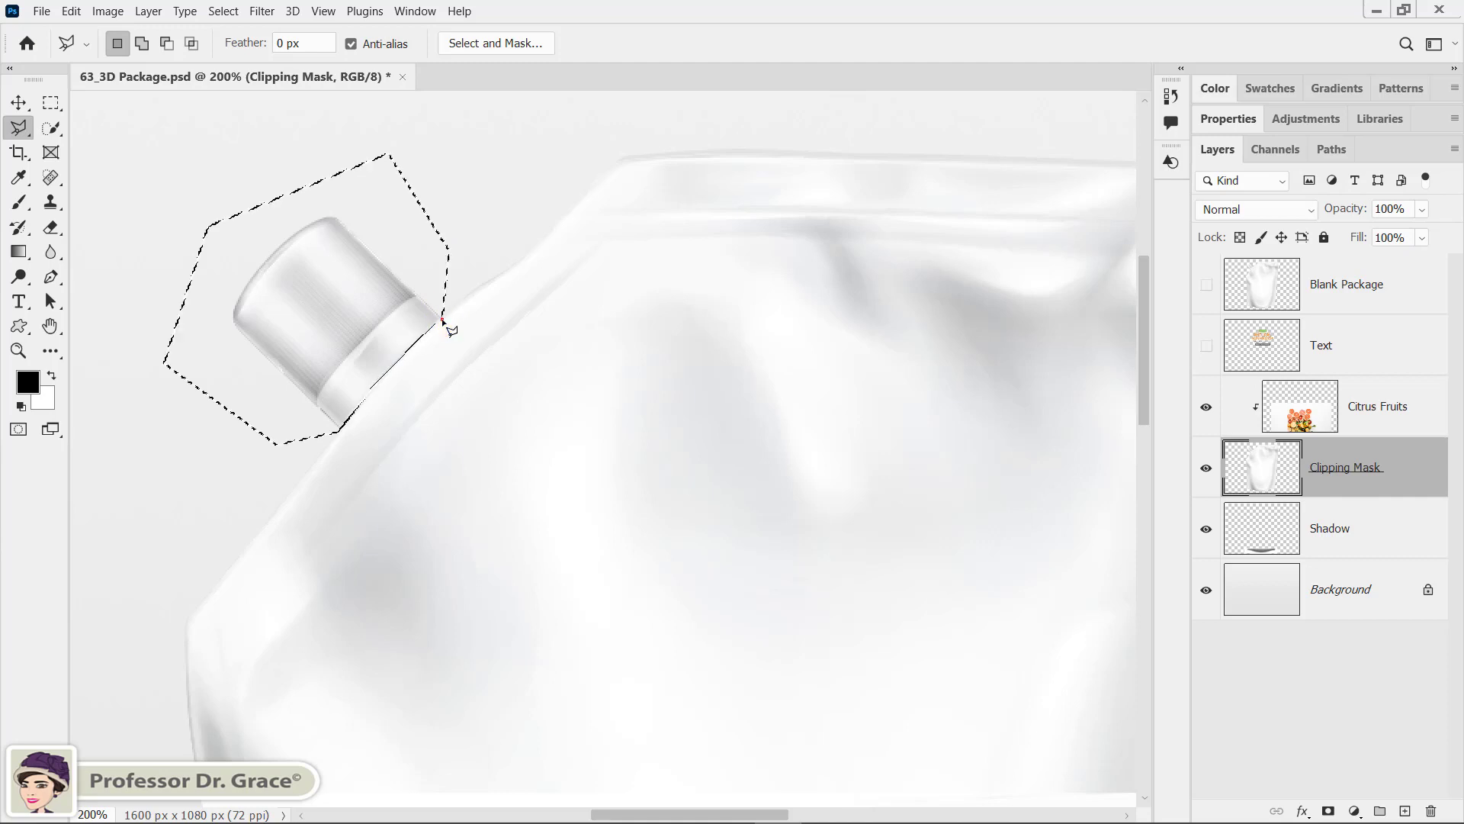
pyautogui.click(439, 321)
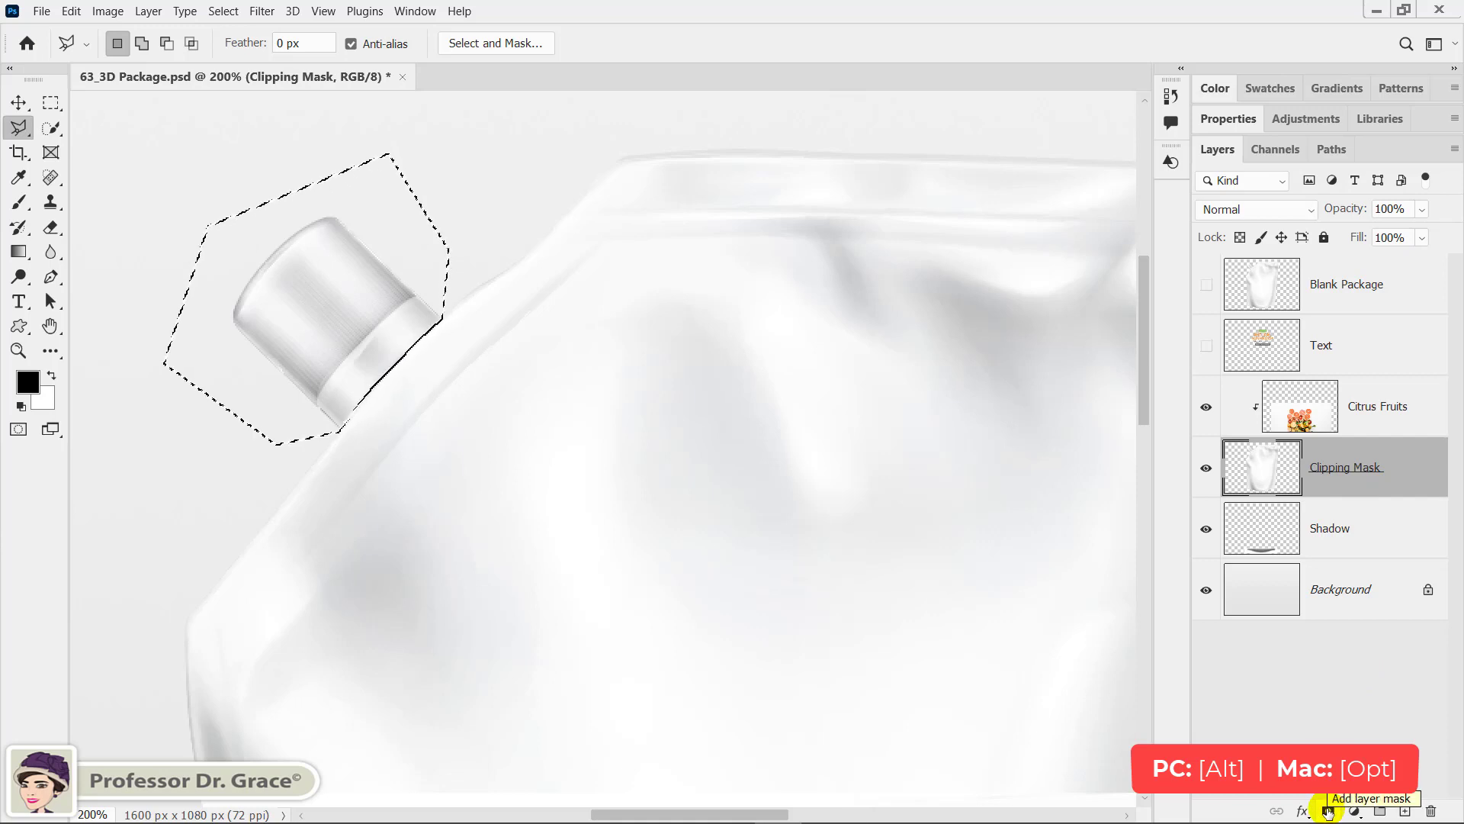
# Add a layer mask hiding the selected cap from Clipping Mask, then fit the canvas on screen
pyautogui.keyDown('alt'); pyautogui.click(1327, 811); pyautogui.keyUp('alt')
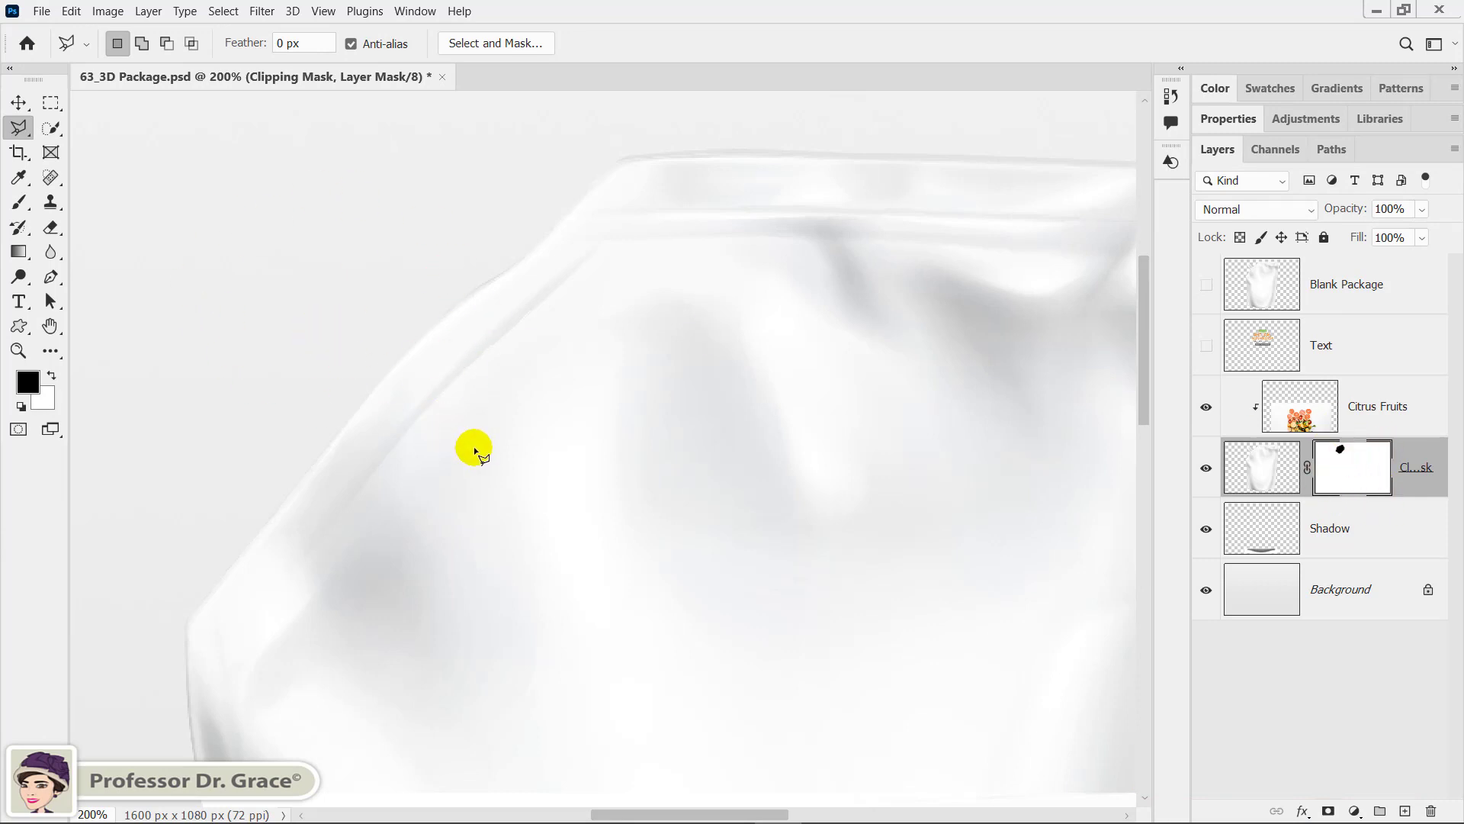
pyautogui.press('v')
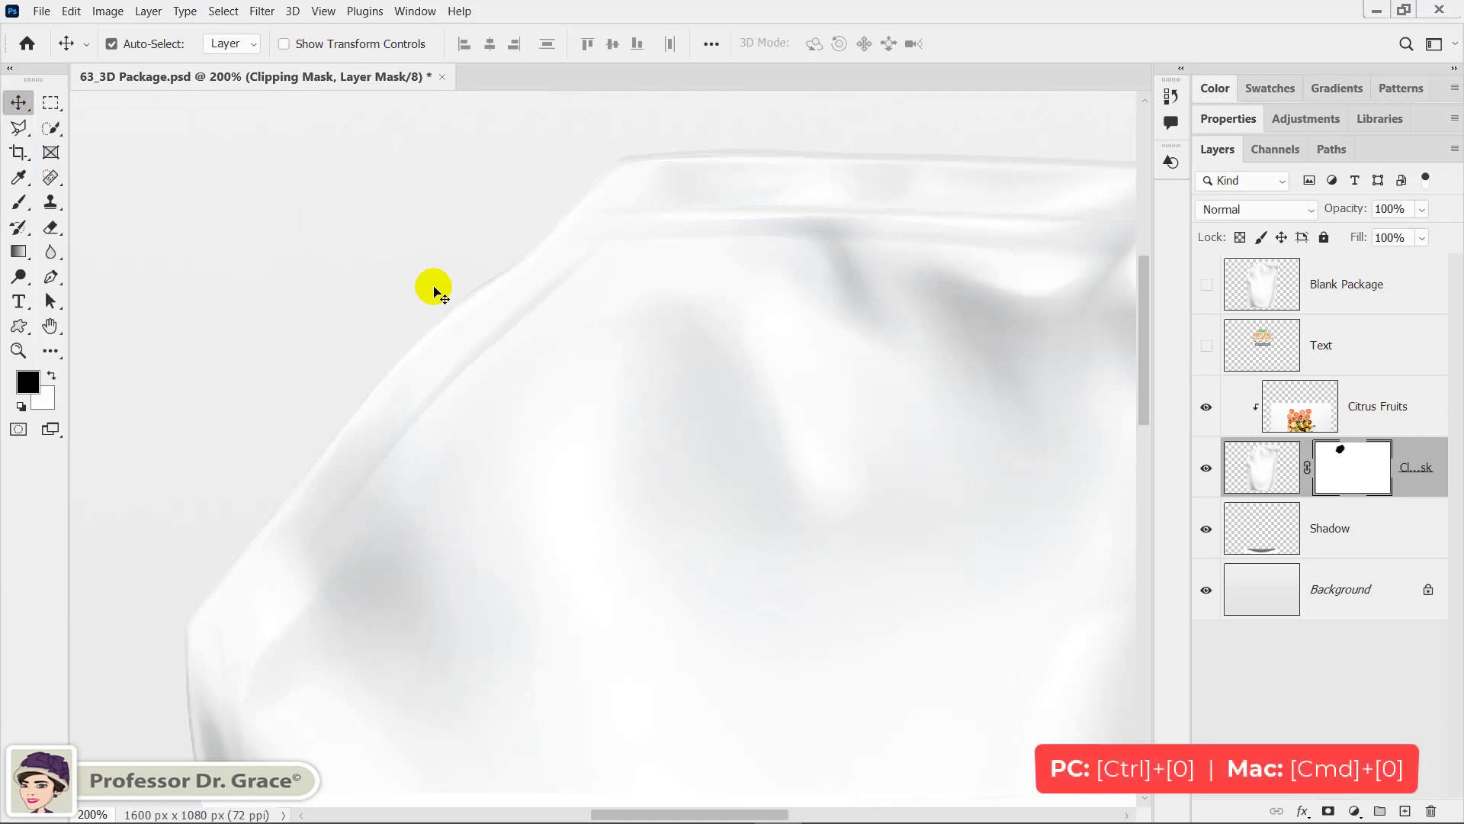
pyautogui.press('ctrl')
pyautogui.hotkey('ctrl', '0')
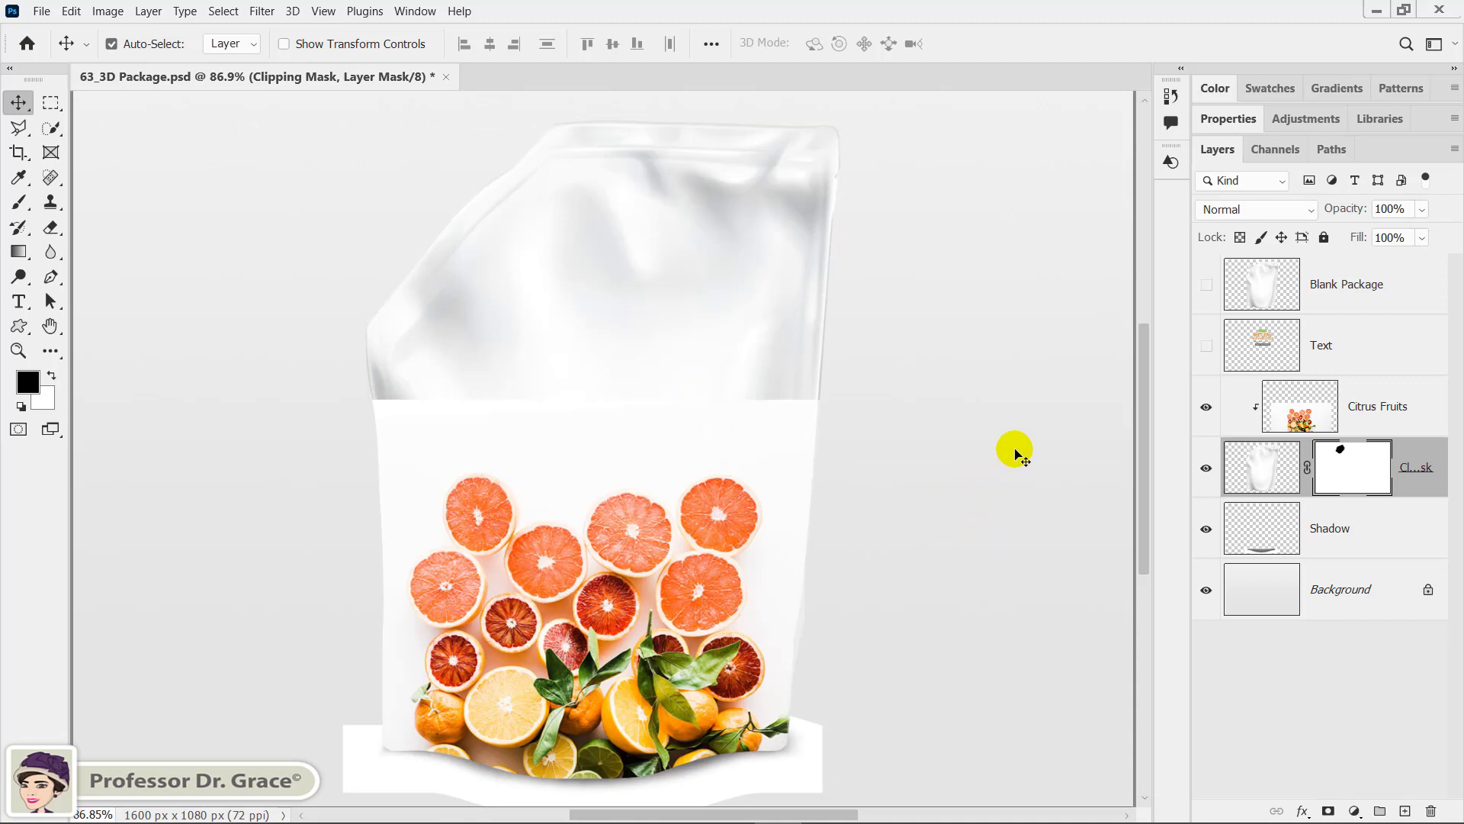
# Hide Citrus Fruits and lock transparent pixels on the Clipping Mask layer's pixels
pyautogui.click(1205, 407)
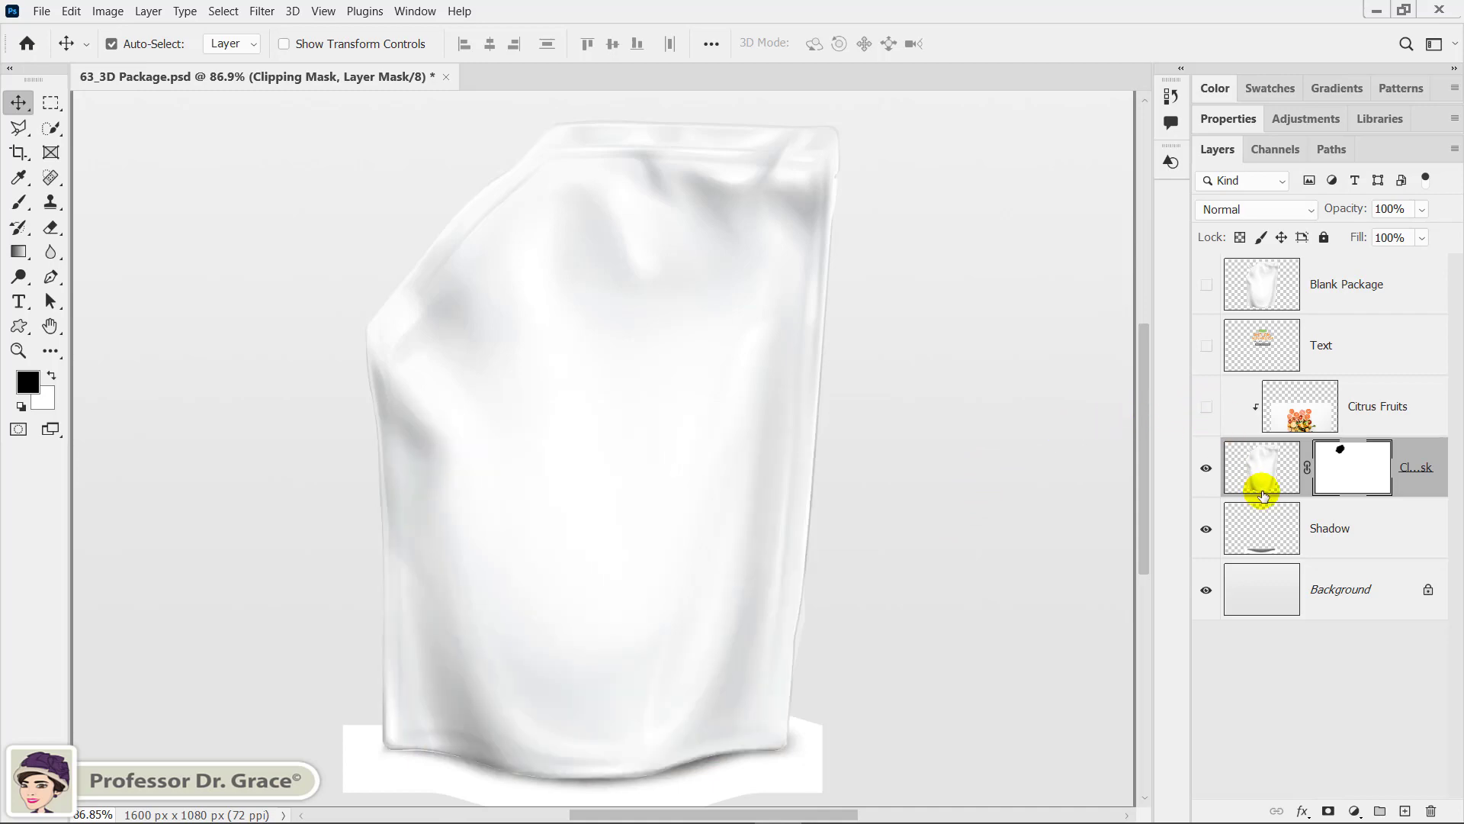
pyautogui.click(1264, 480)
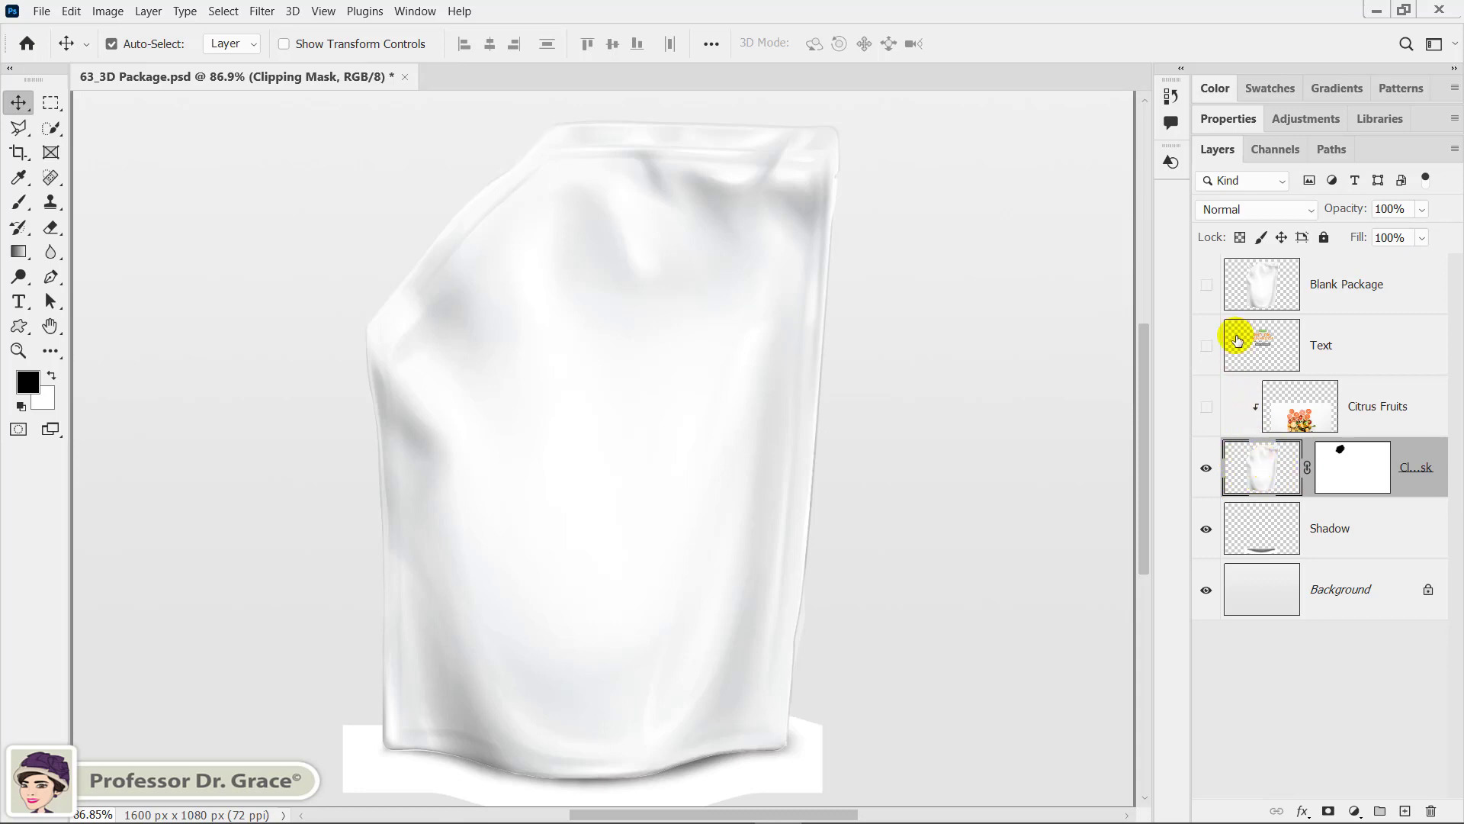
pyautogui.click(1240, 238)
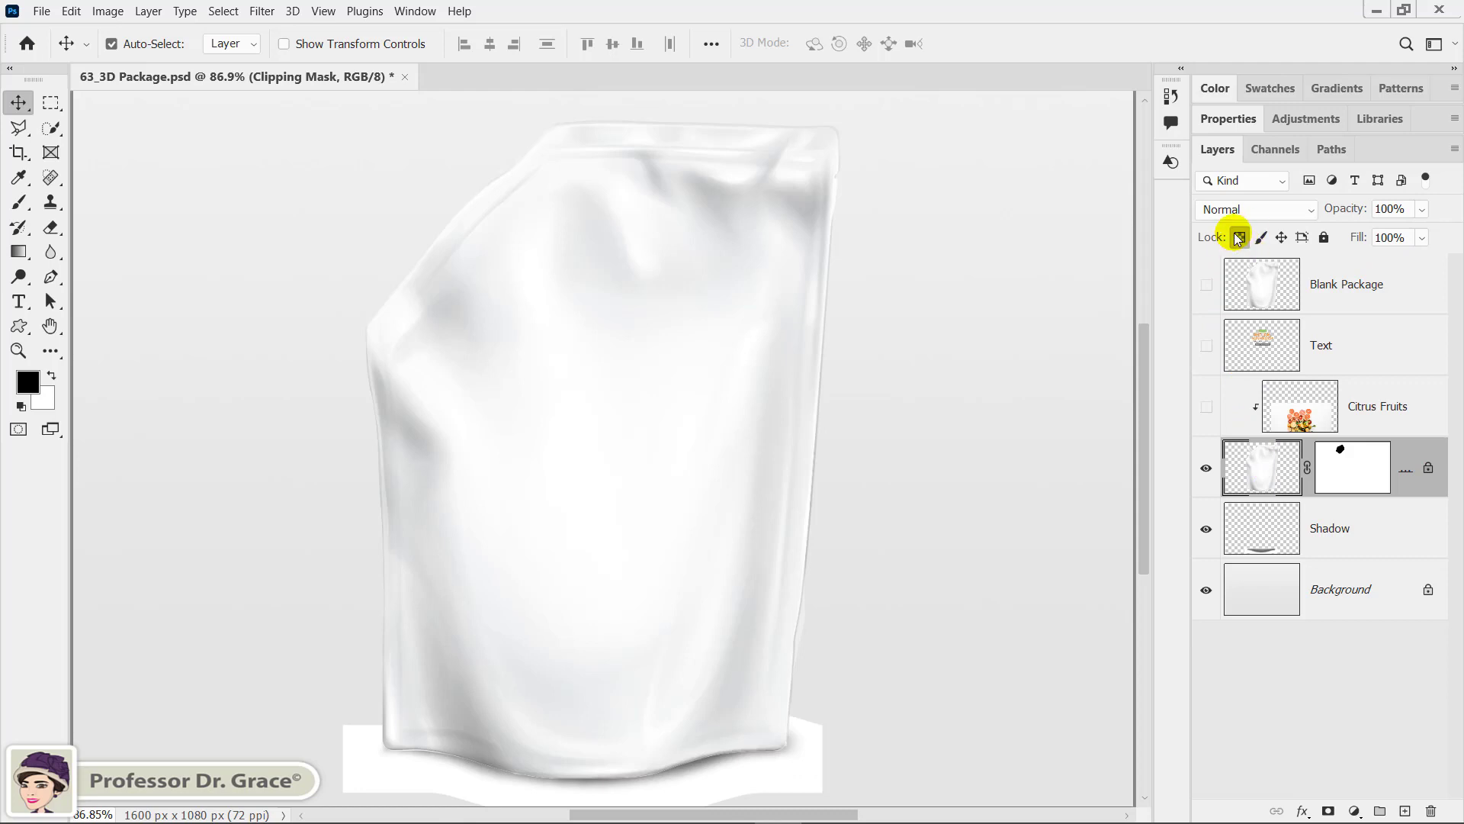
# Set the foreground colour to yellow e8df56
pyautogui.click(36, 384)
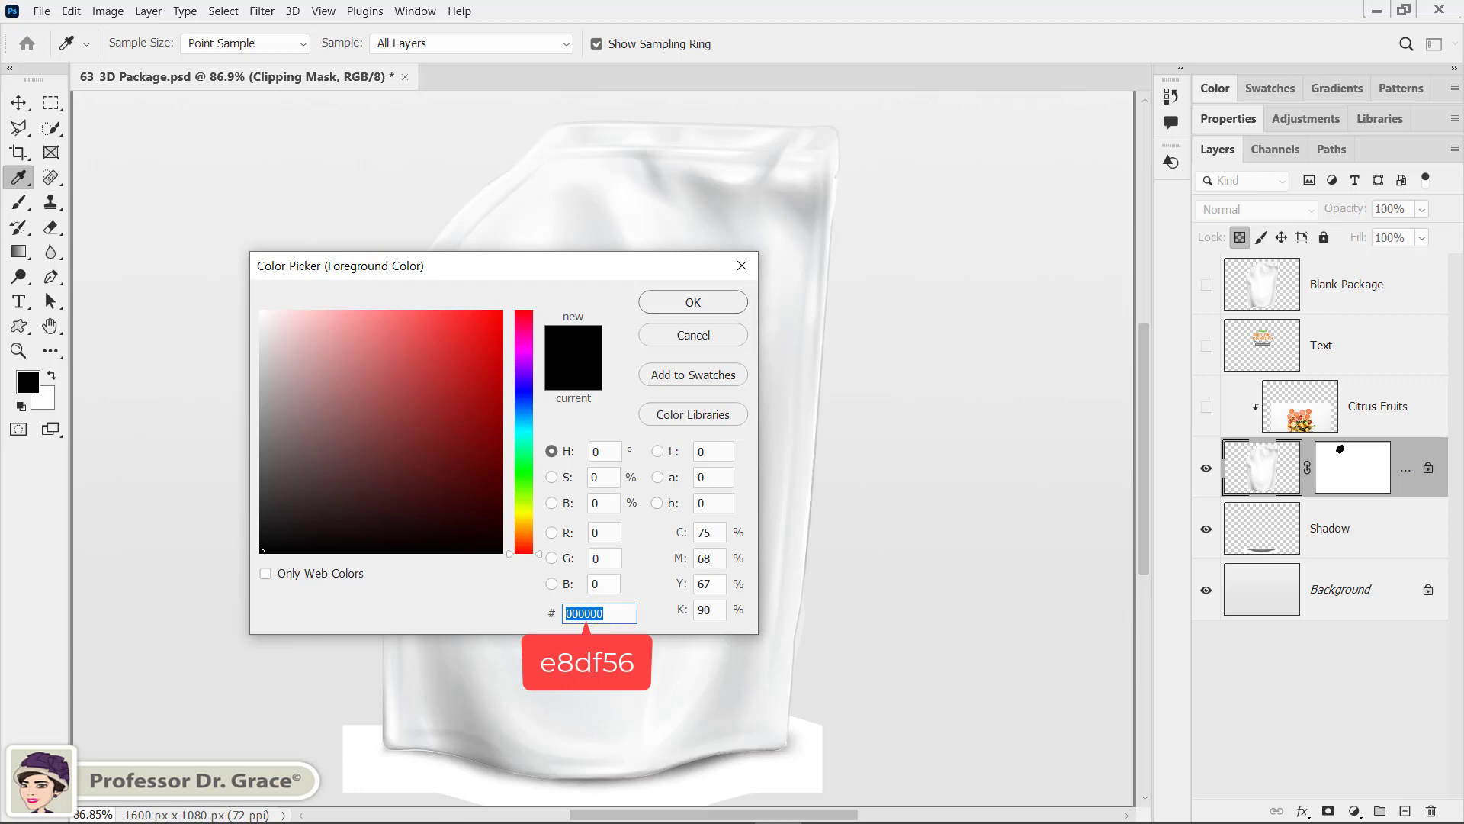
pyautogui.write('e8')
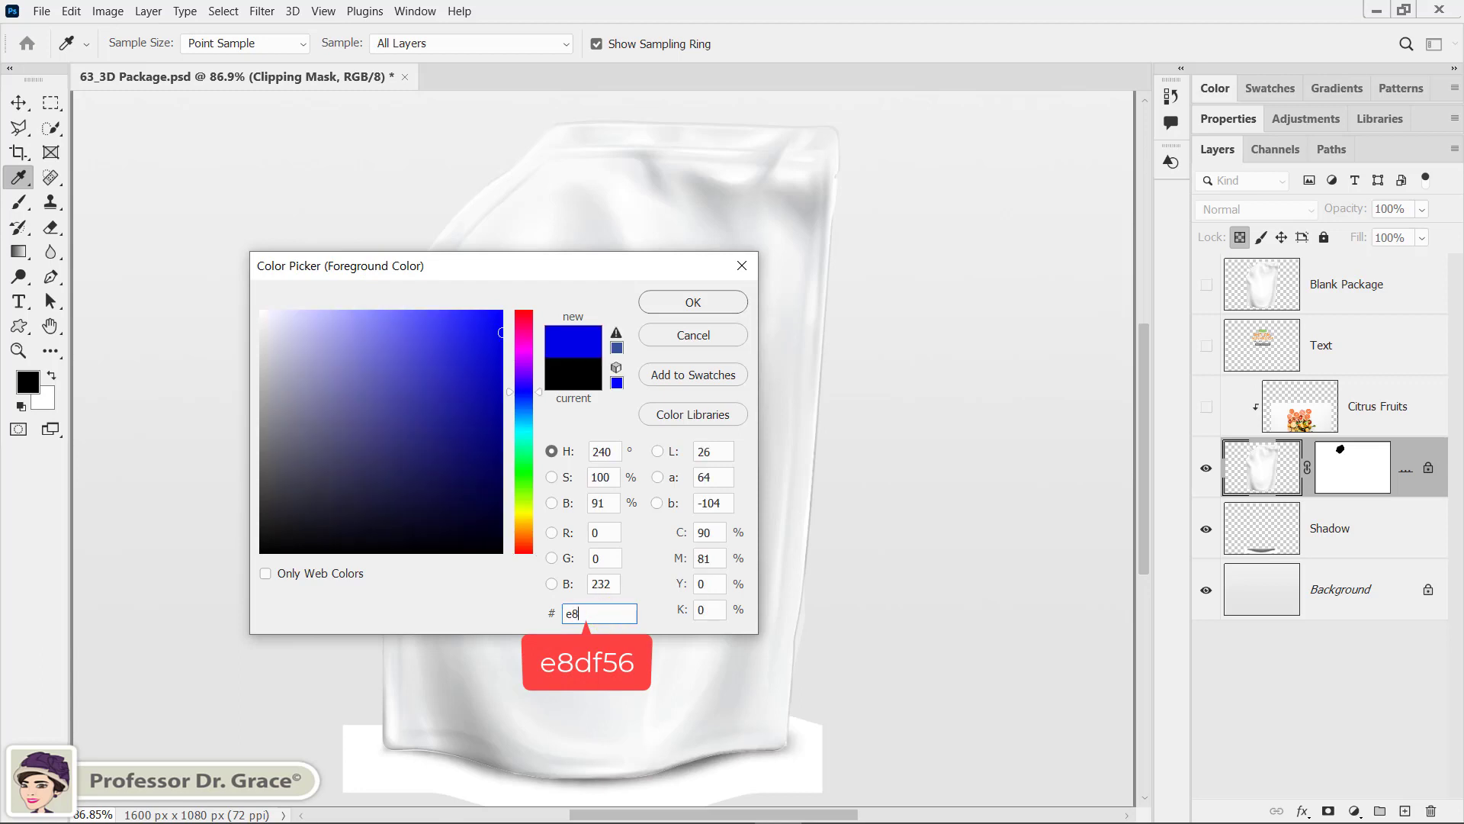
pyautogui.write('df')
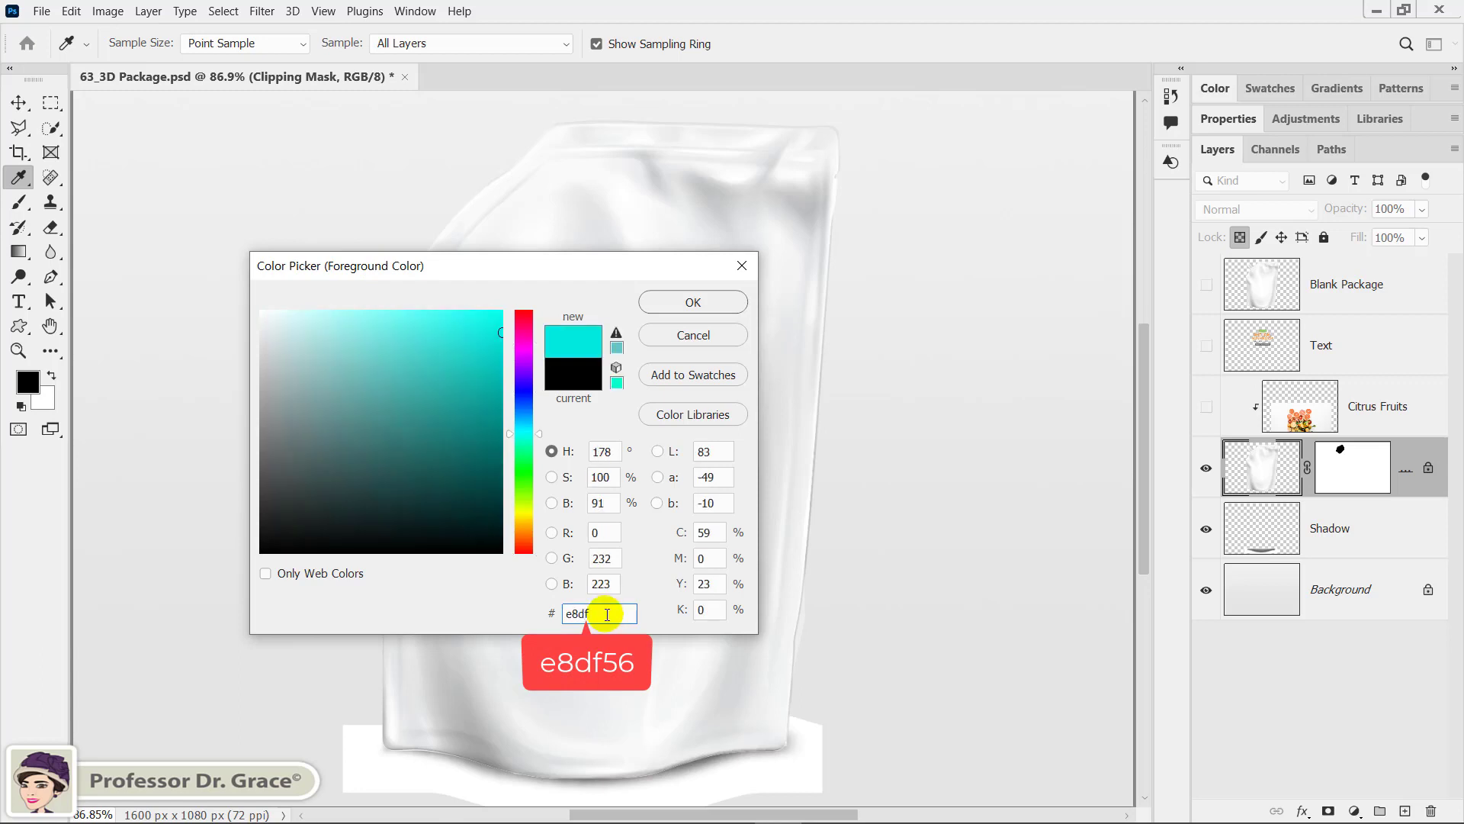
pyautogui.write('56')
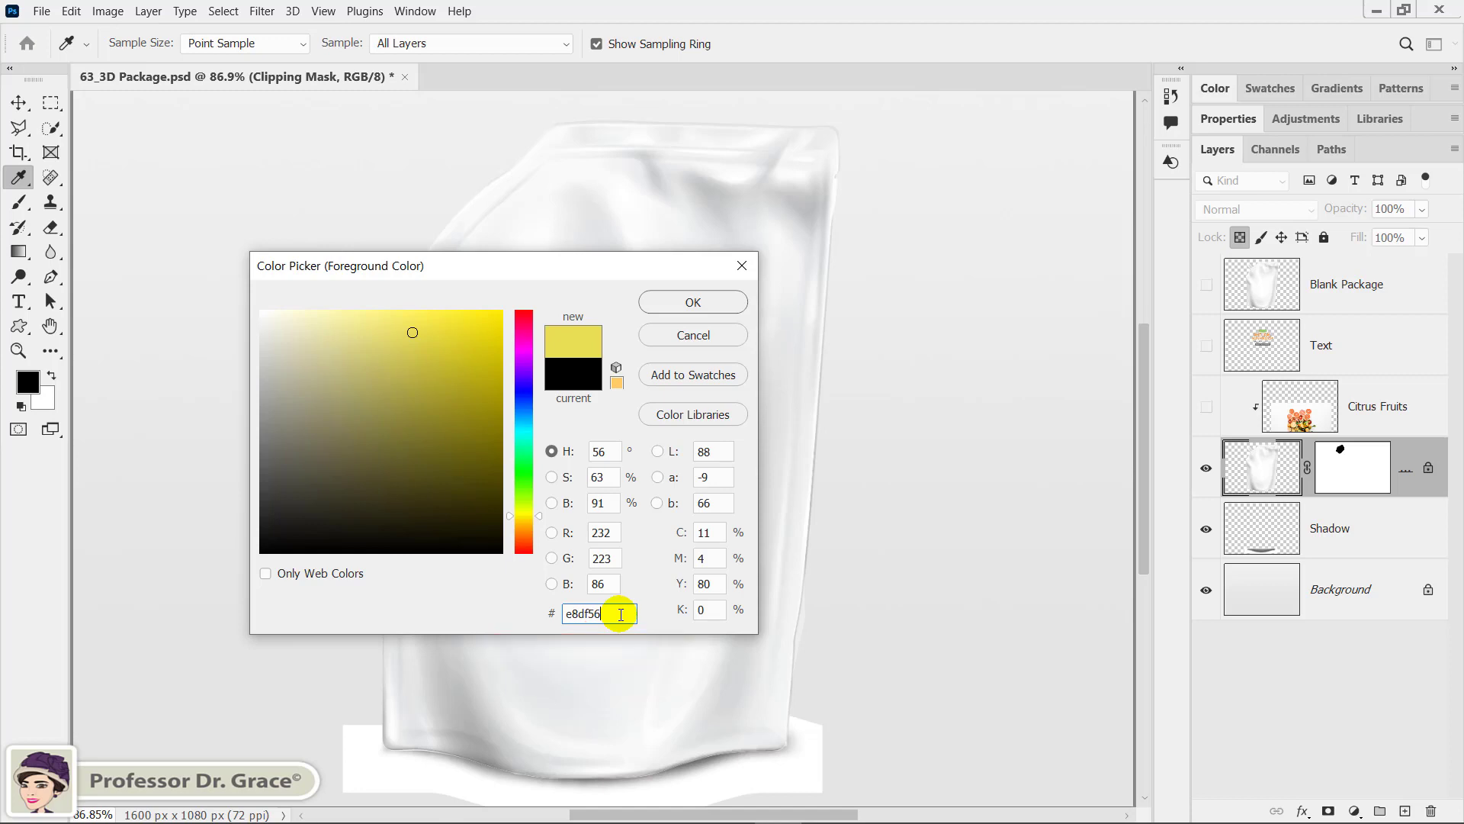
pyautogui.click(710, 309)
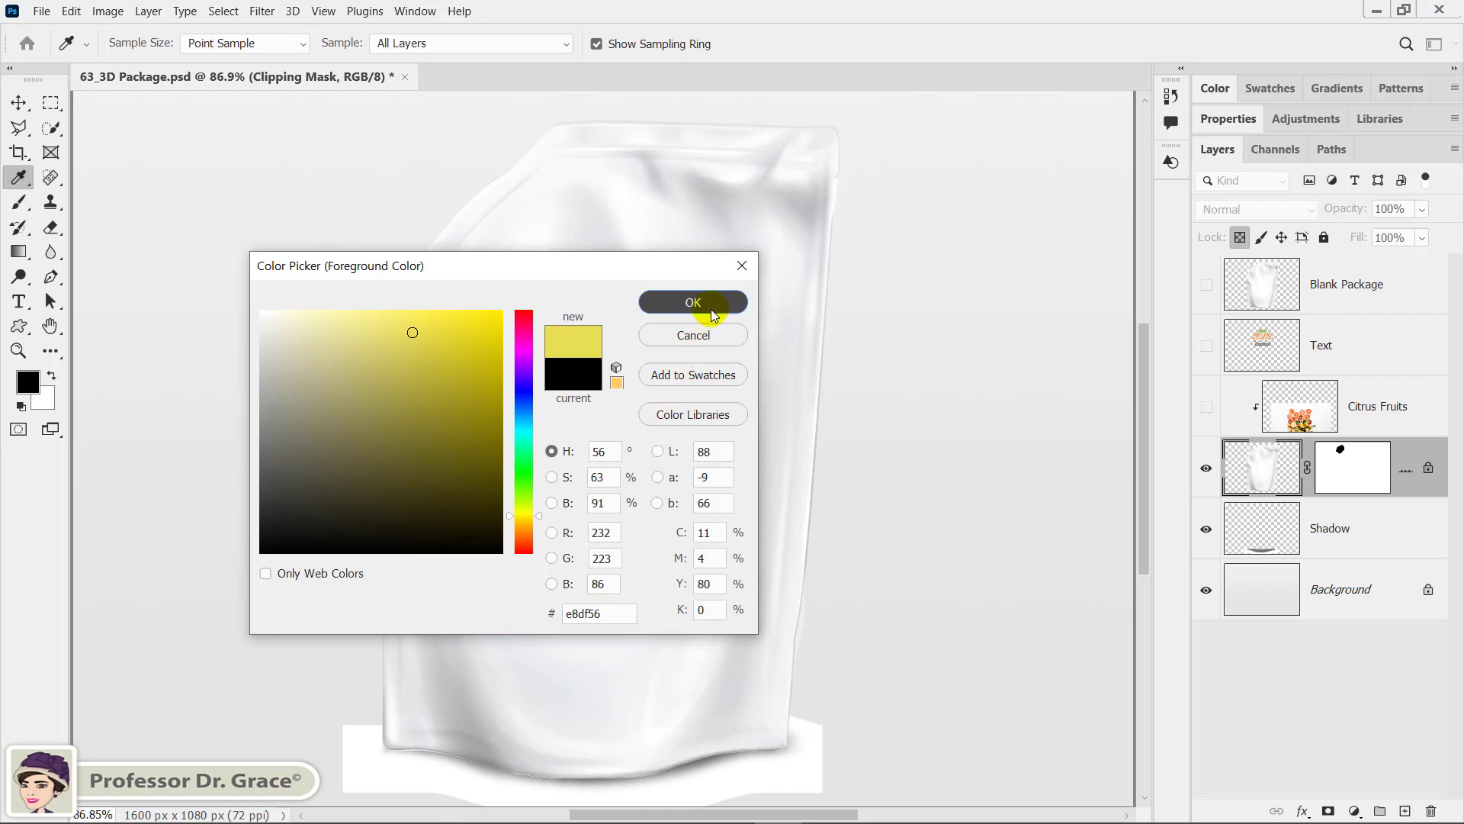
pyautogui.press('v')
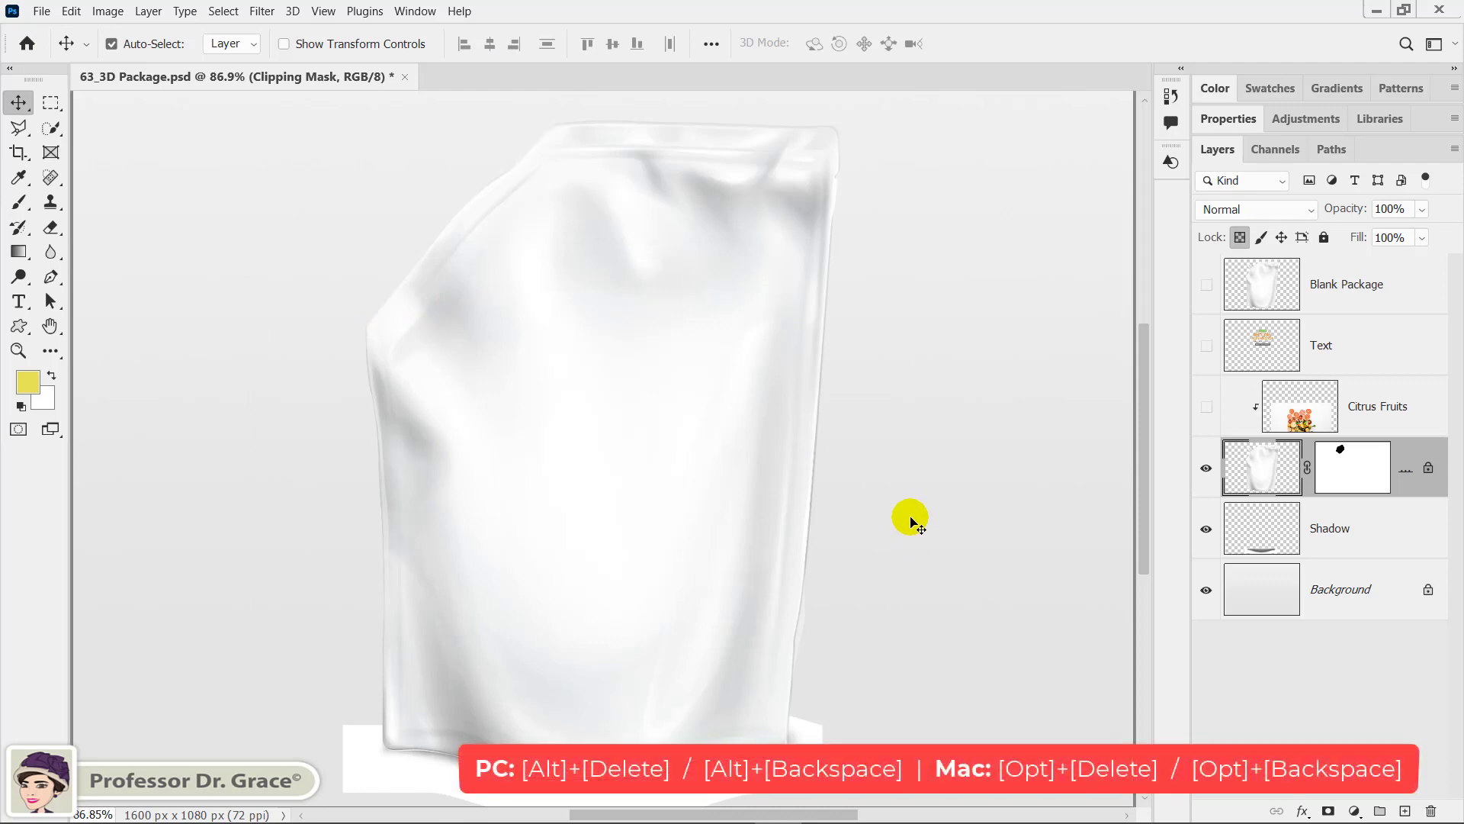
# Fill the pouch layer with the yellow foreground, then show Citrus Fruits in Multiply blend mode
pyautogui.hotkey('alt', 'Delete')
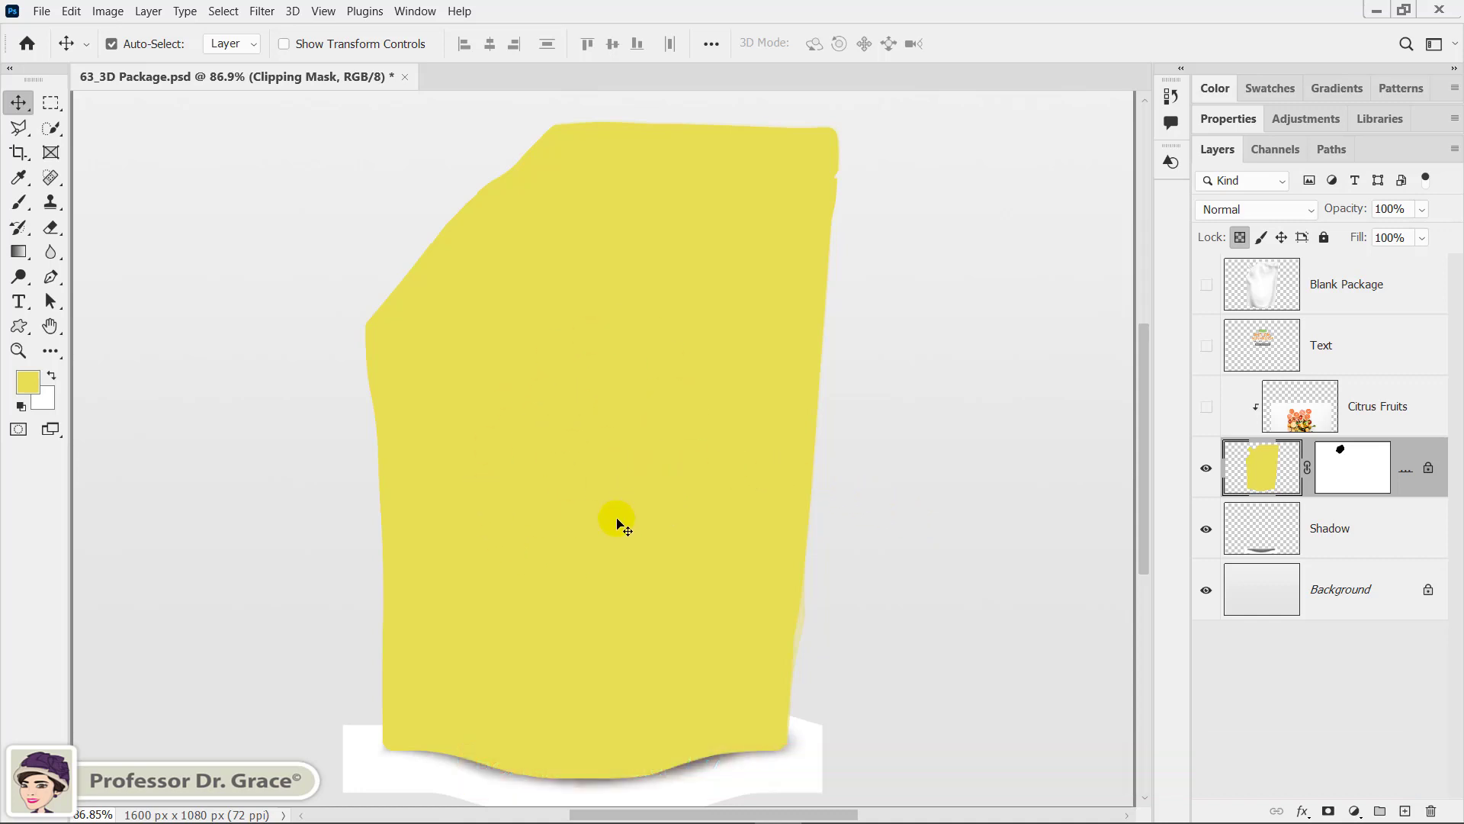
pyautogui.click(1206, 410)
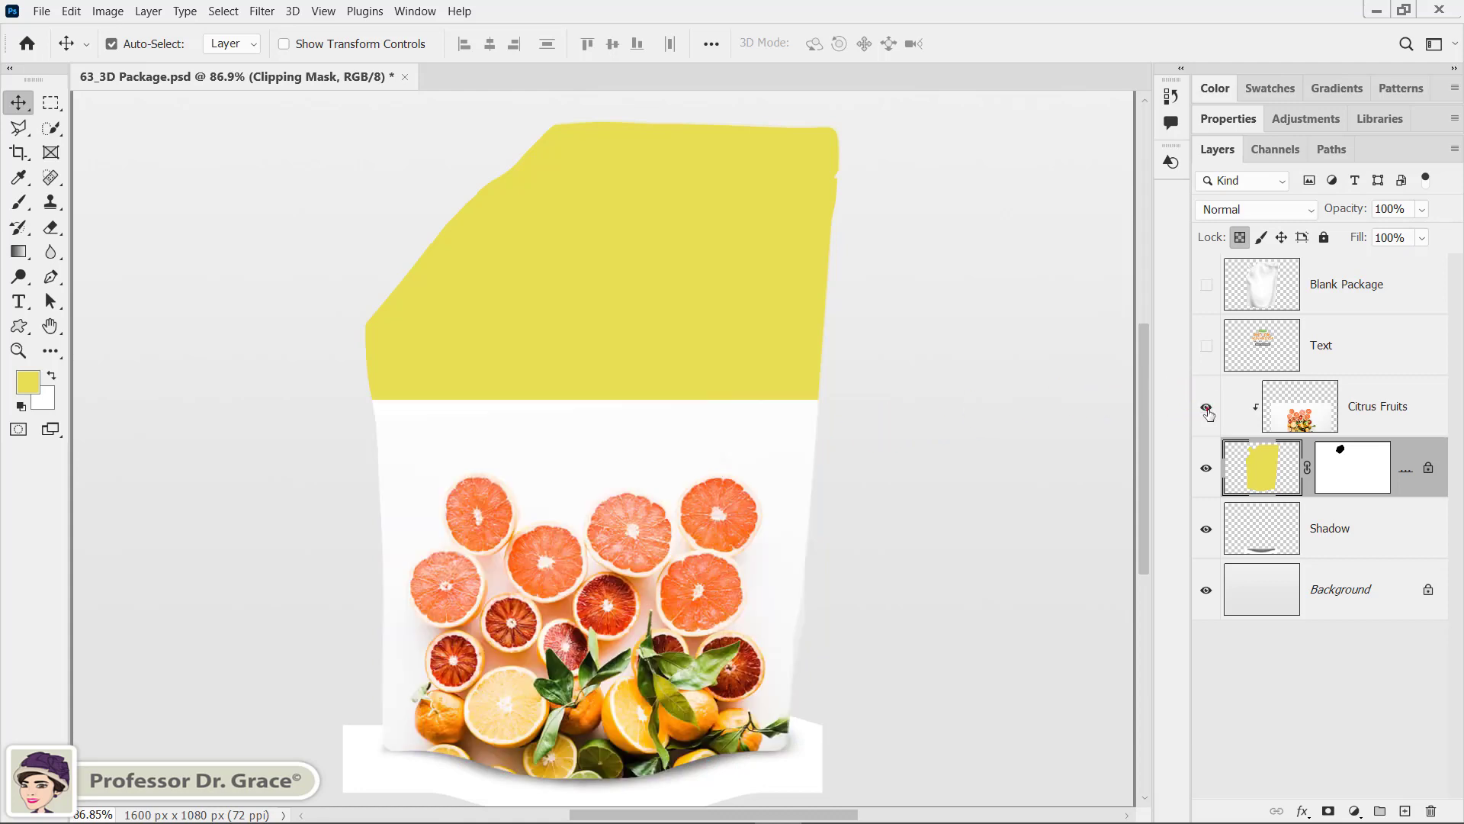
pyautogui.click(1398, 401)
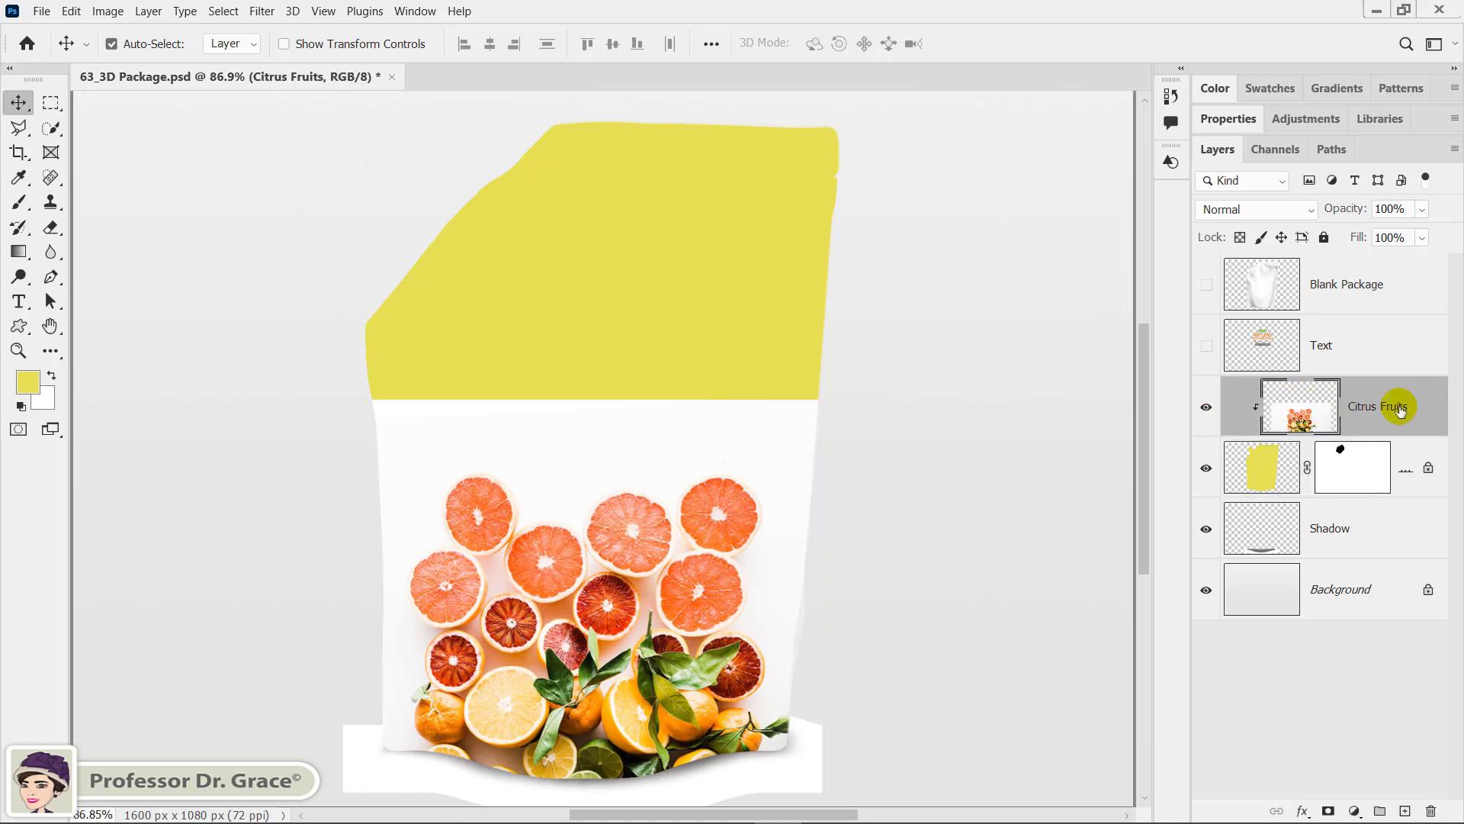
pyautogui.click(1311, 216)
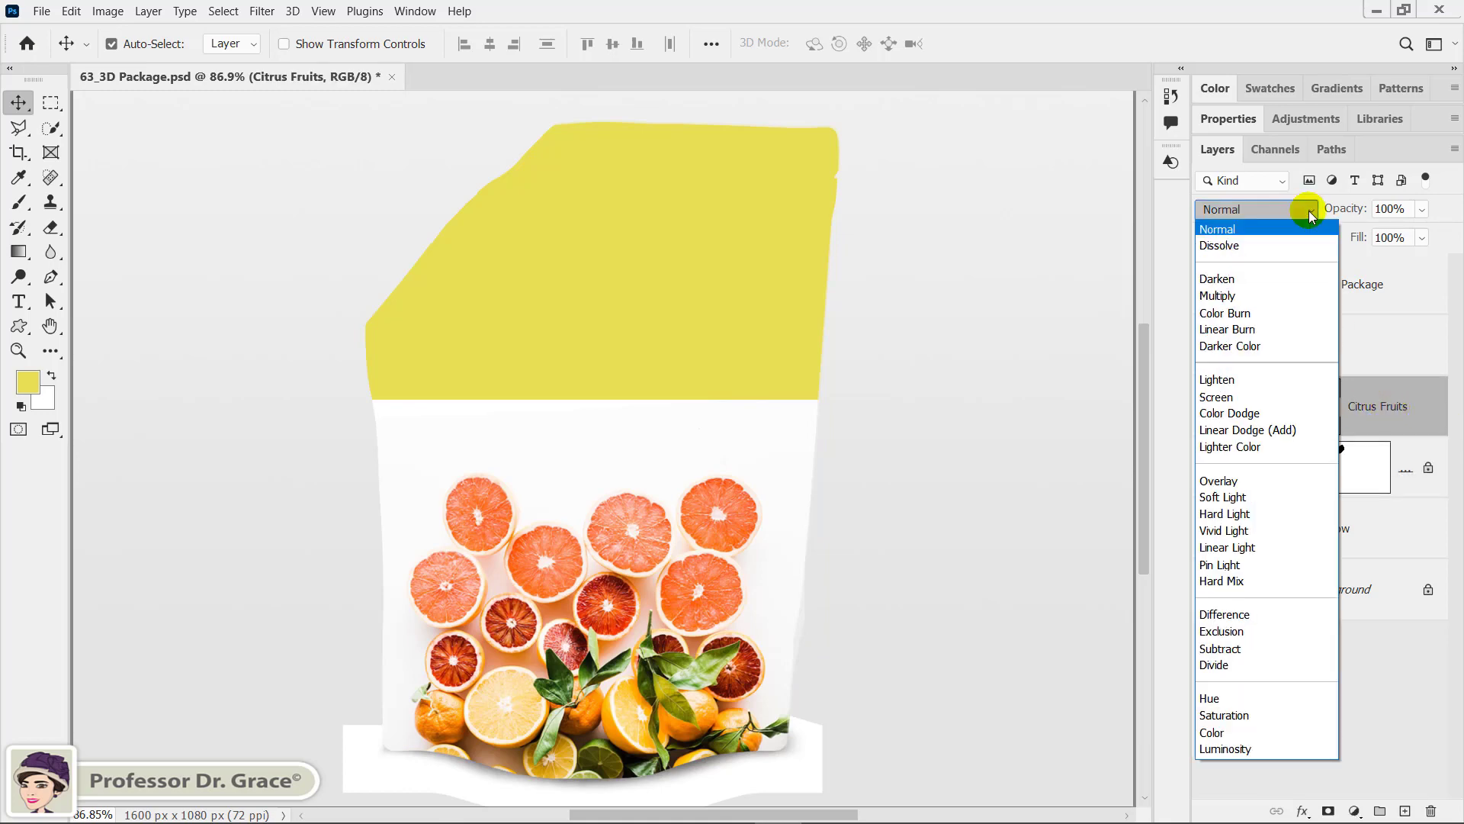
pyautogui.click(1288, 297)
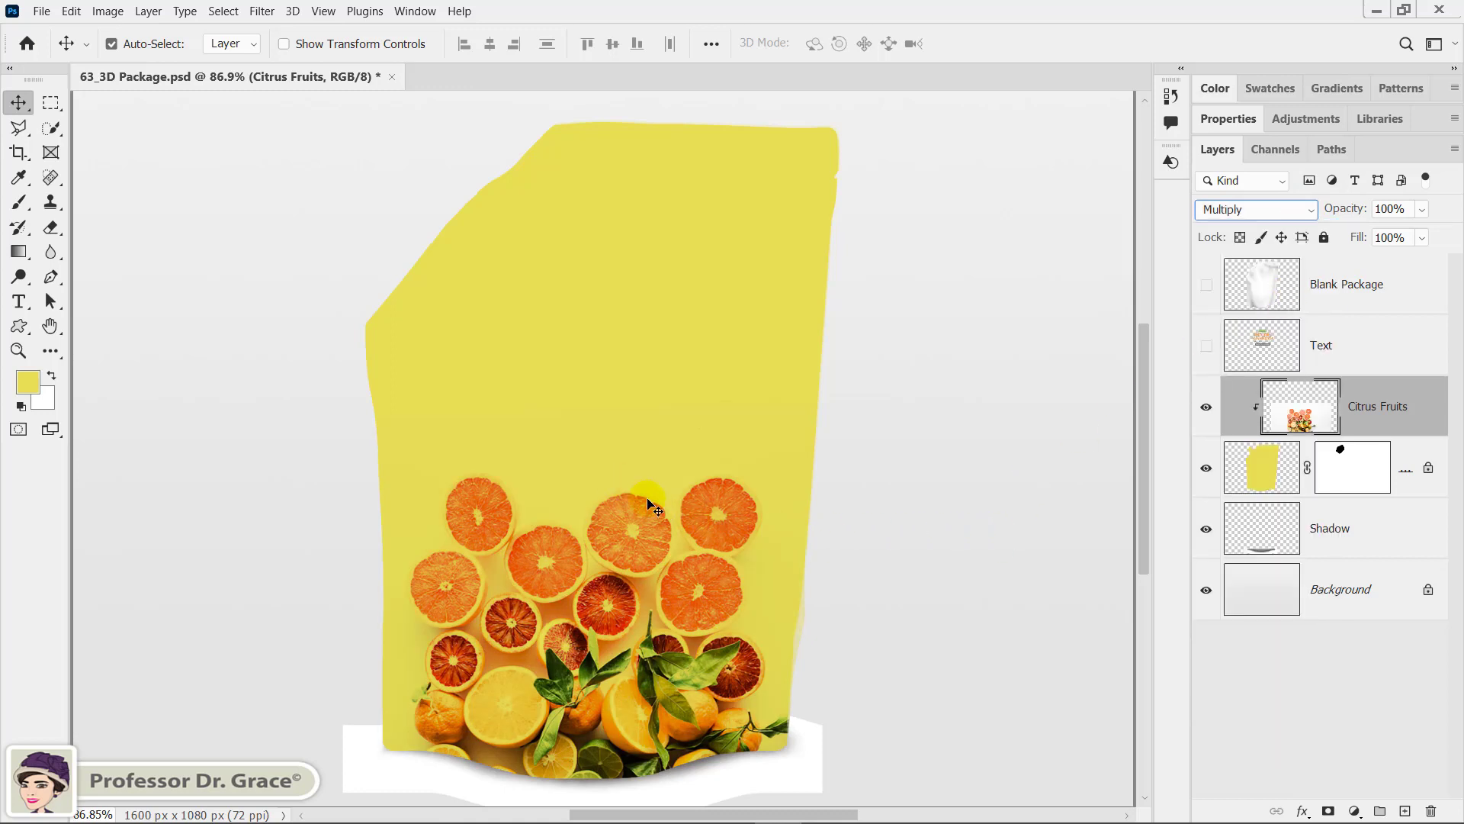
pyautogui.click(668, 578)
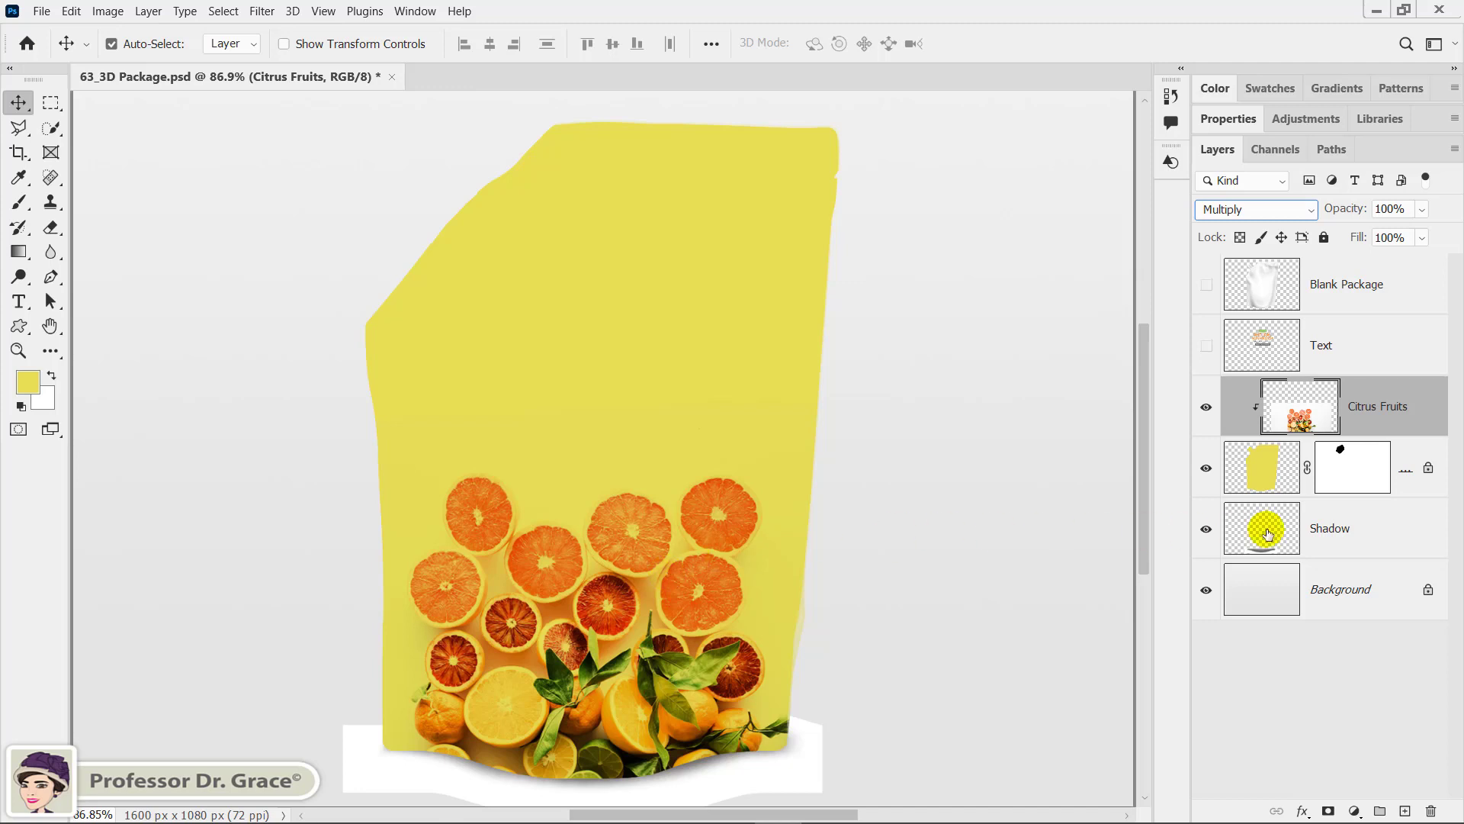
pyautogui.click(1335, 528)
pyautogui.click(1308, 211)
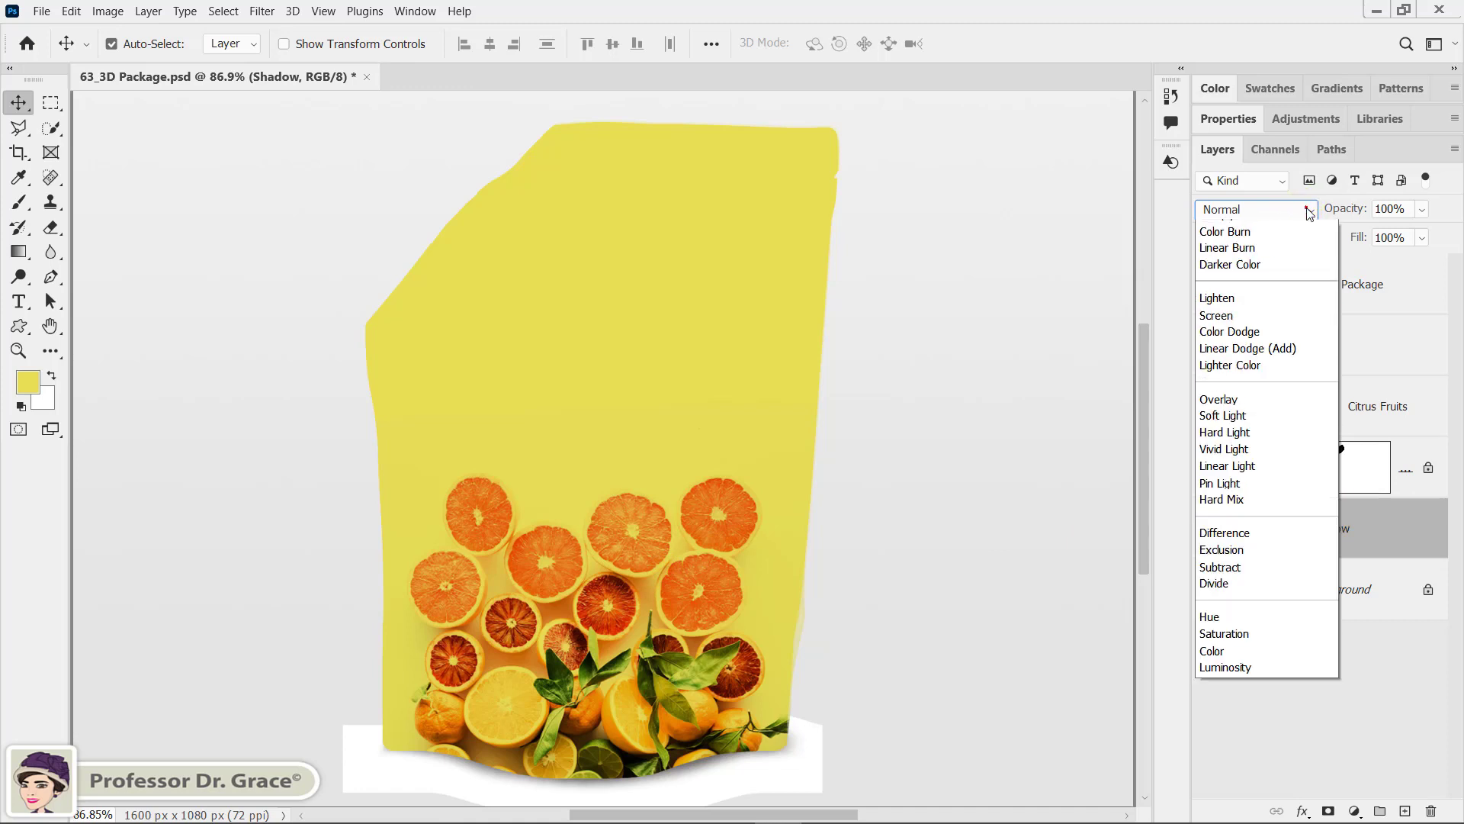
pyautogui.click(1270, 296)
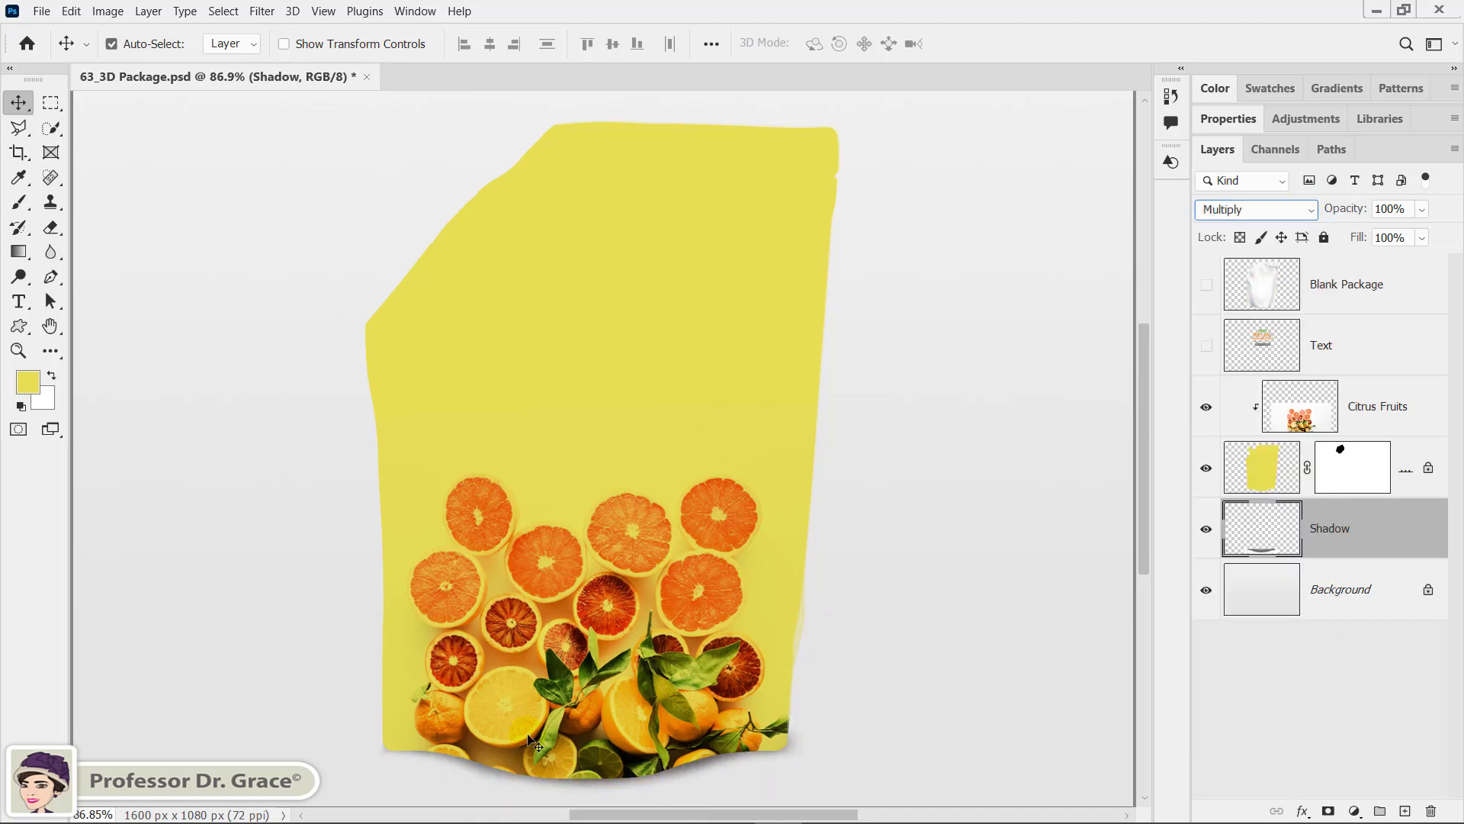
pyautogui.click(595, 794)
# Show the Text and Blank Package layers and set Blank Package's blend mode to Multiply
pyautogui.click(1203, 345)
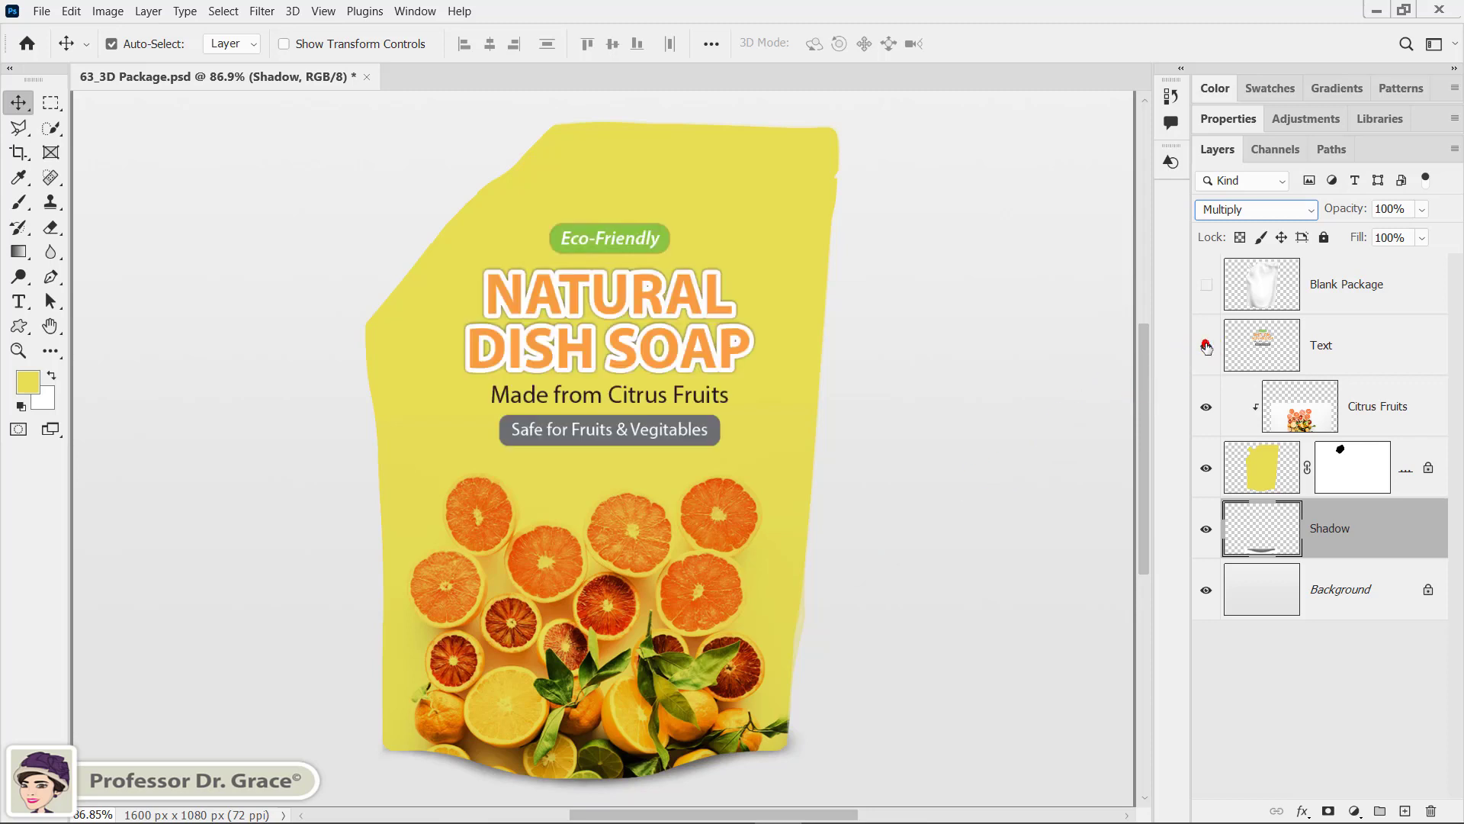
pyautogui.click(1206, 286)
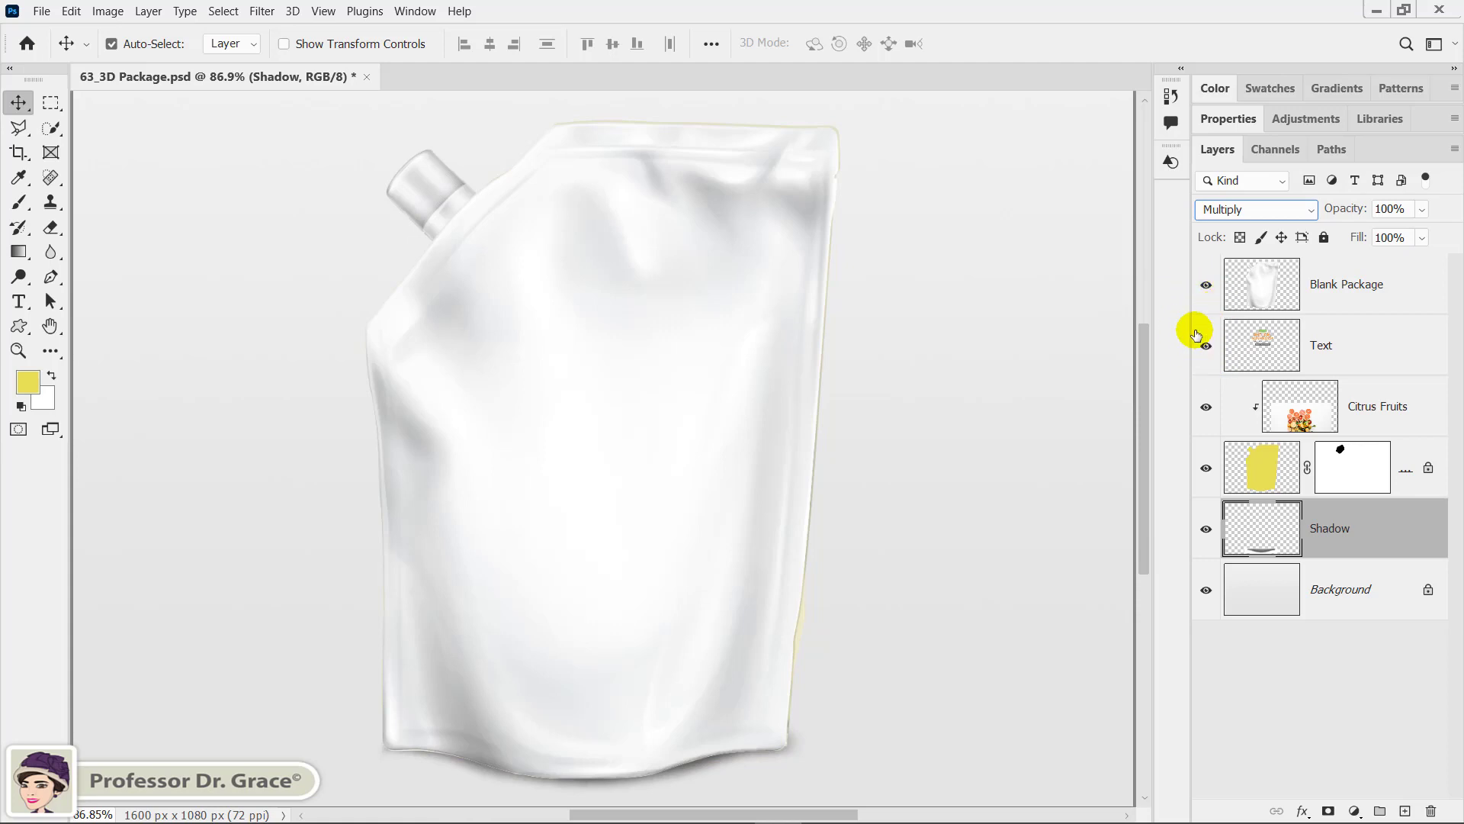
pyautogui.click(1361, 286)
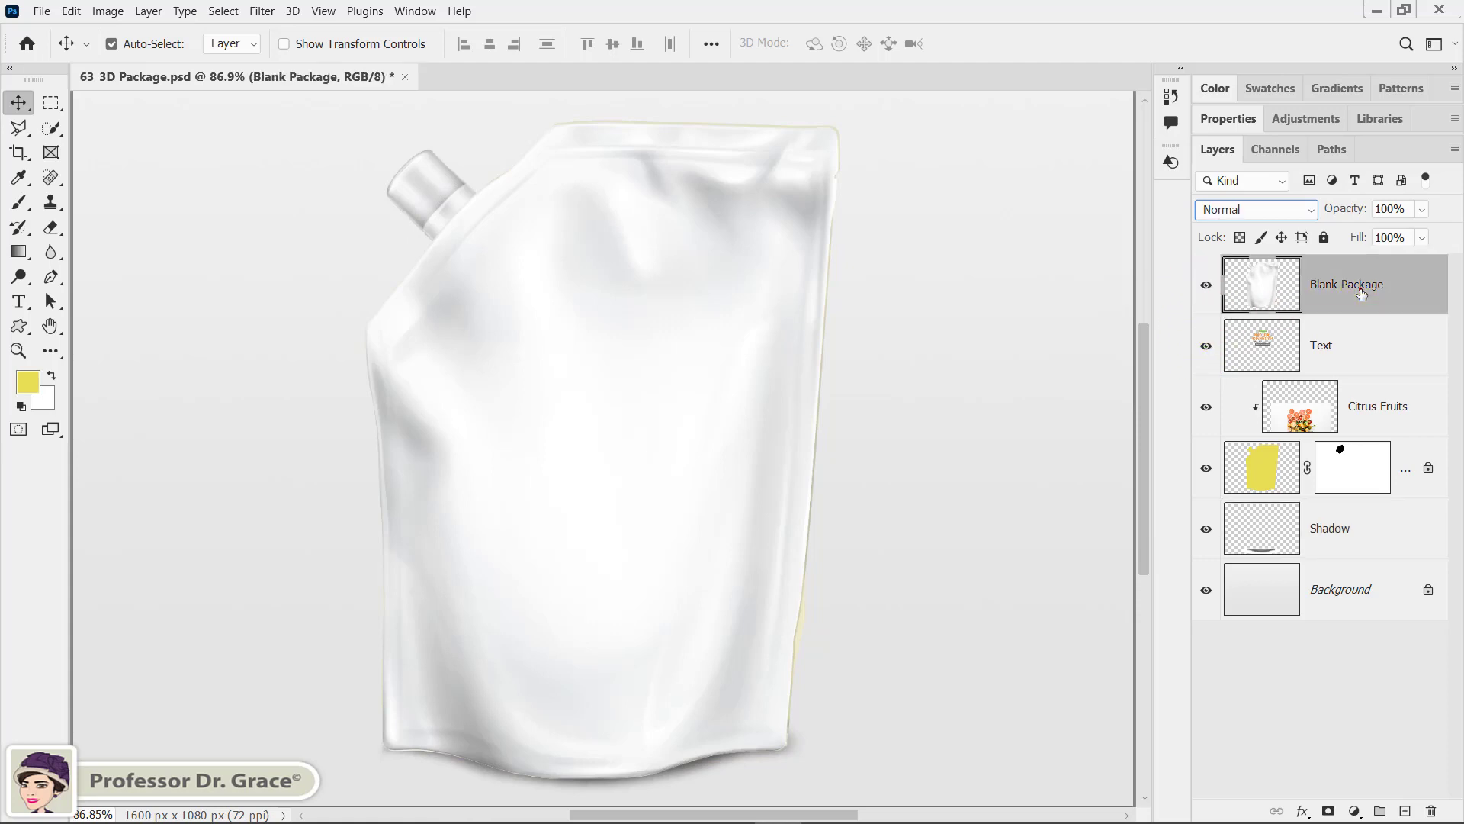
pyautogui.click(1298, 209)
pyautogui.click(1258, 295)
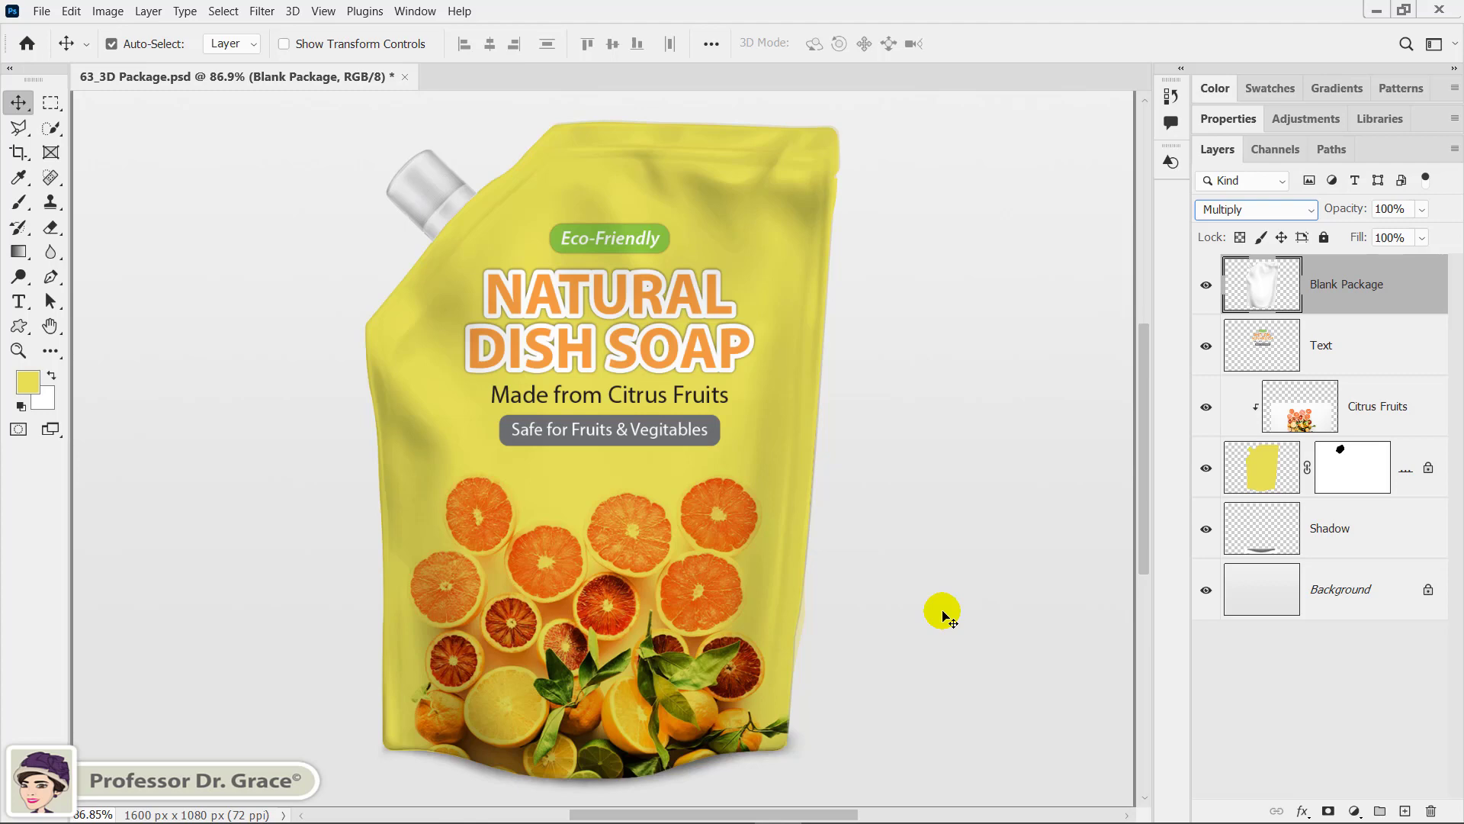
# Hide the Background and Shadow layers to leave the pouch on transparency
pyautogui.click(1205, 591)
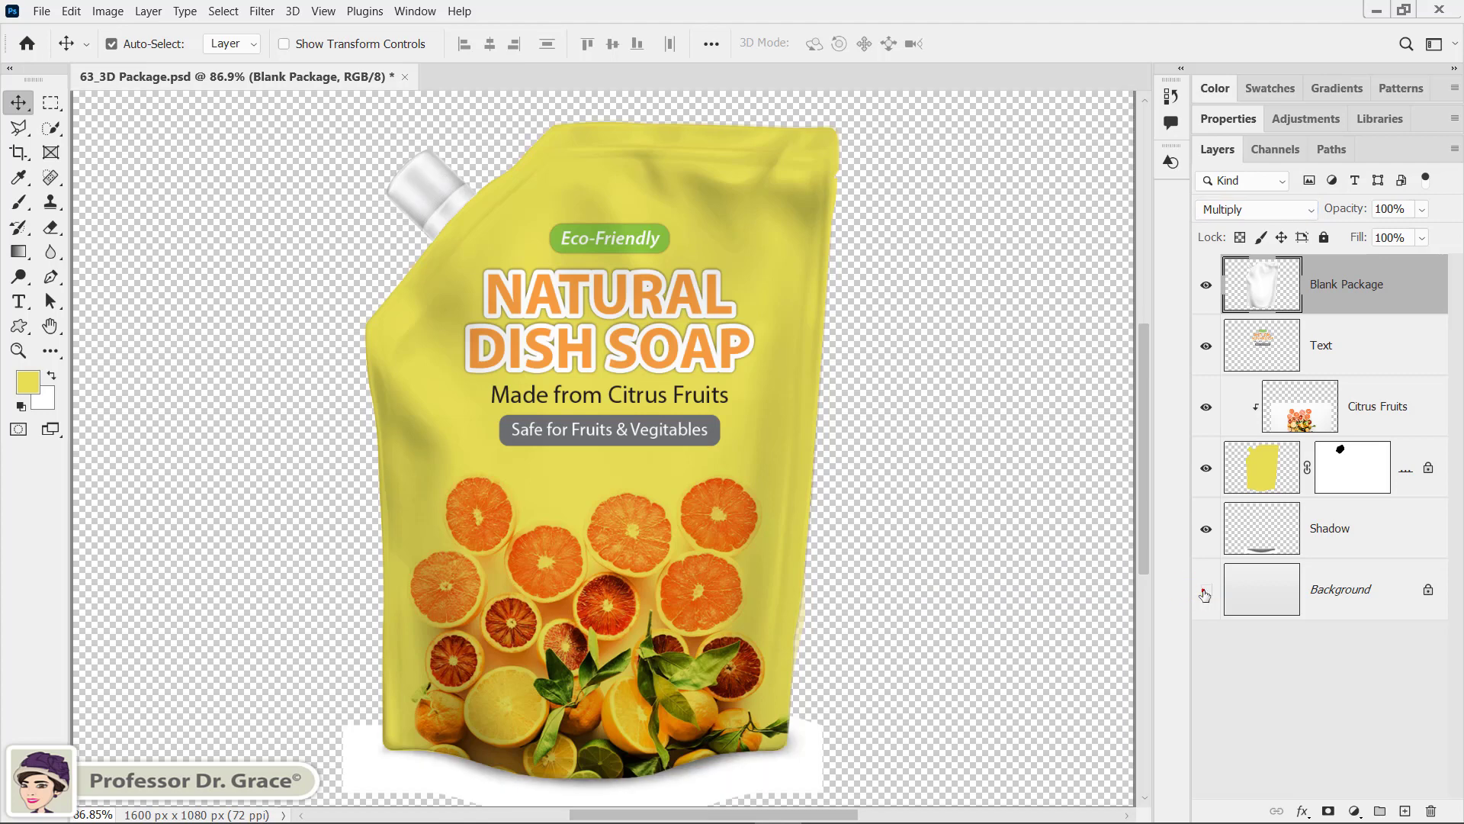
pyautogui.click(1206, 530)
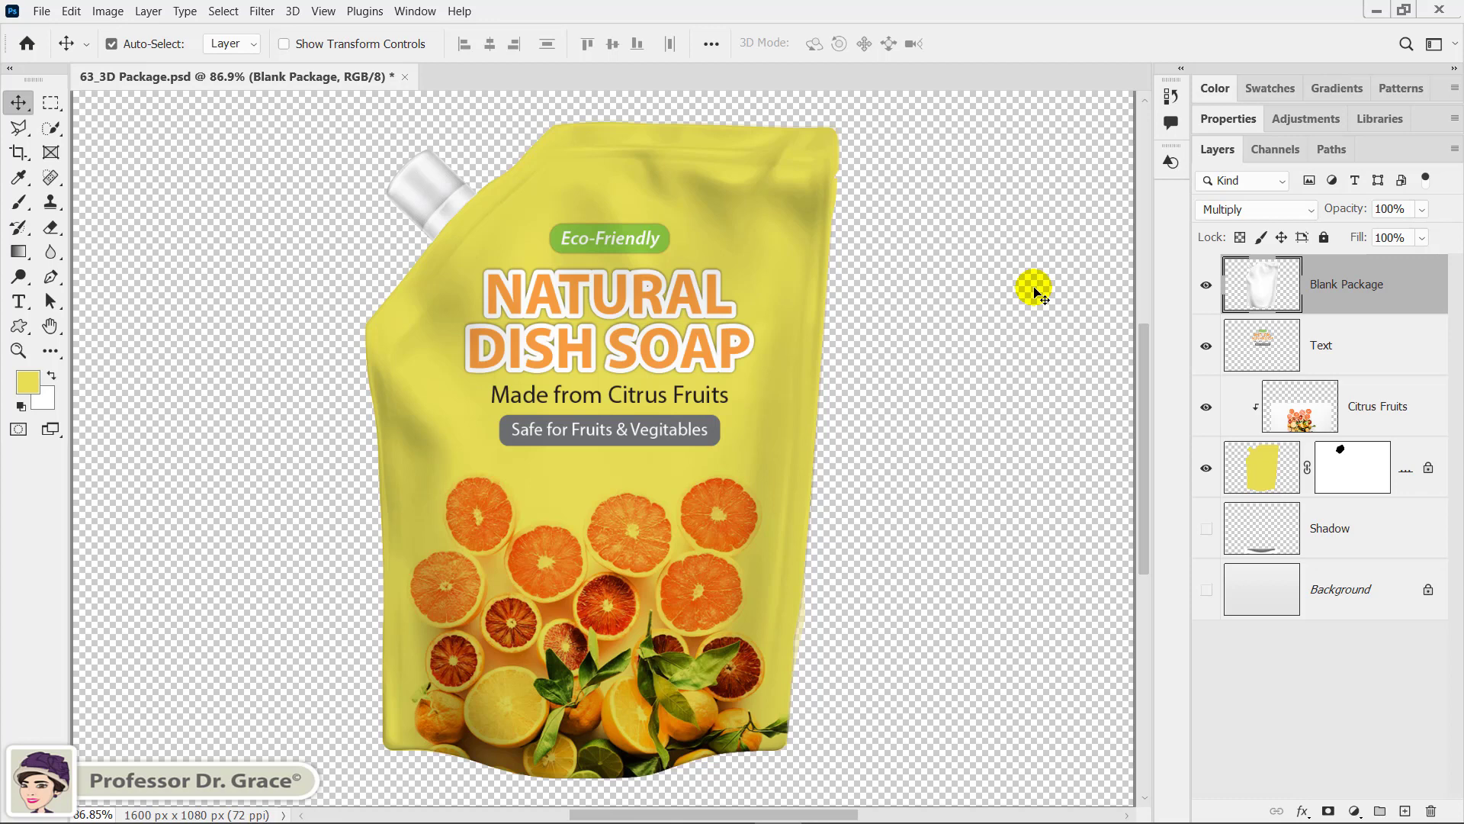
# Trim transparent pixels from all four sides, cropping the canvas to 717 × 994 px
pyautogui.click(109, 12)
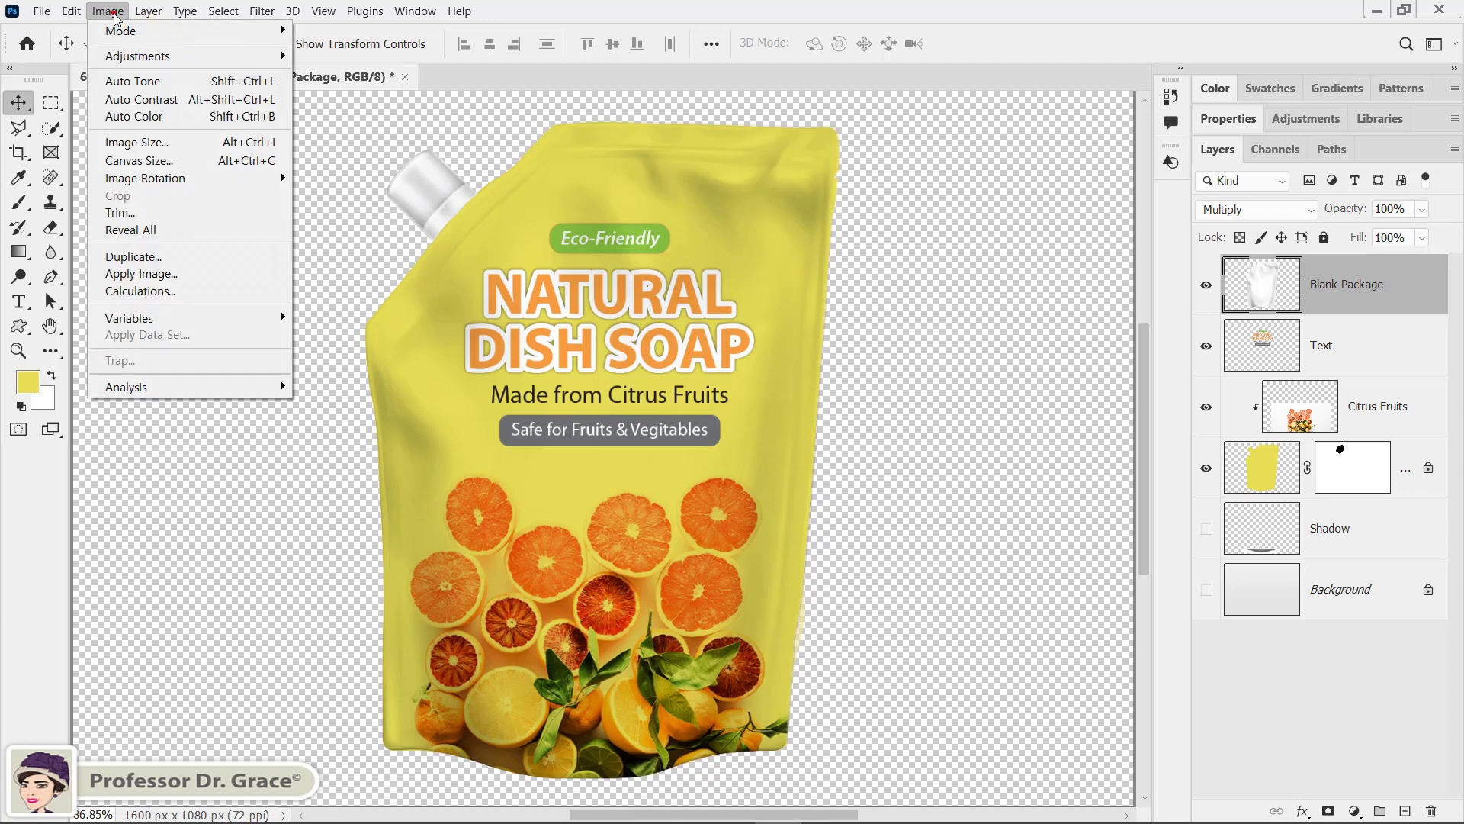
pyautogui.click(122, 212)
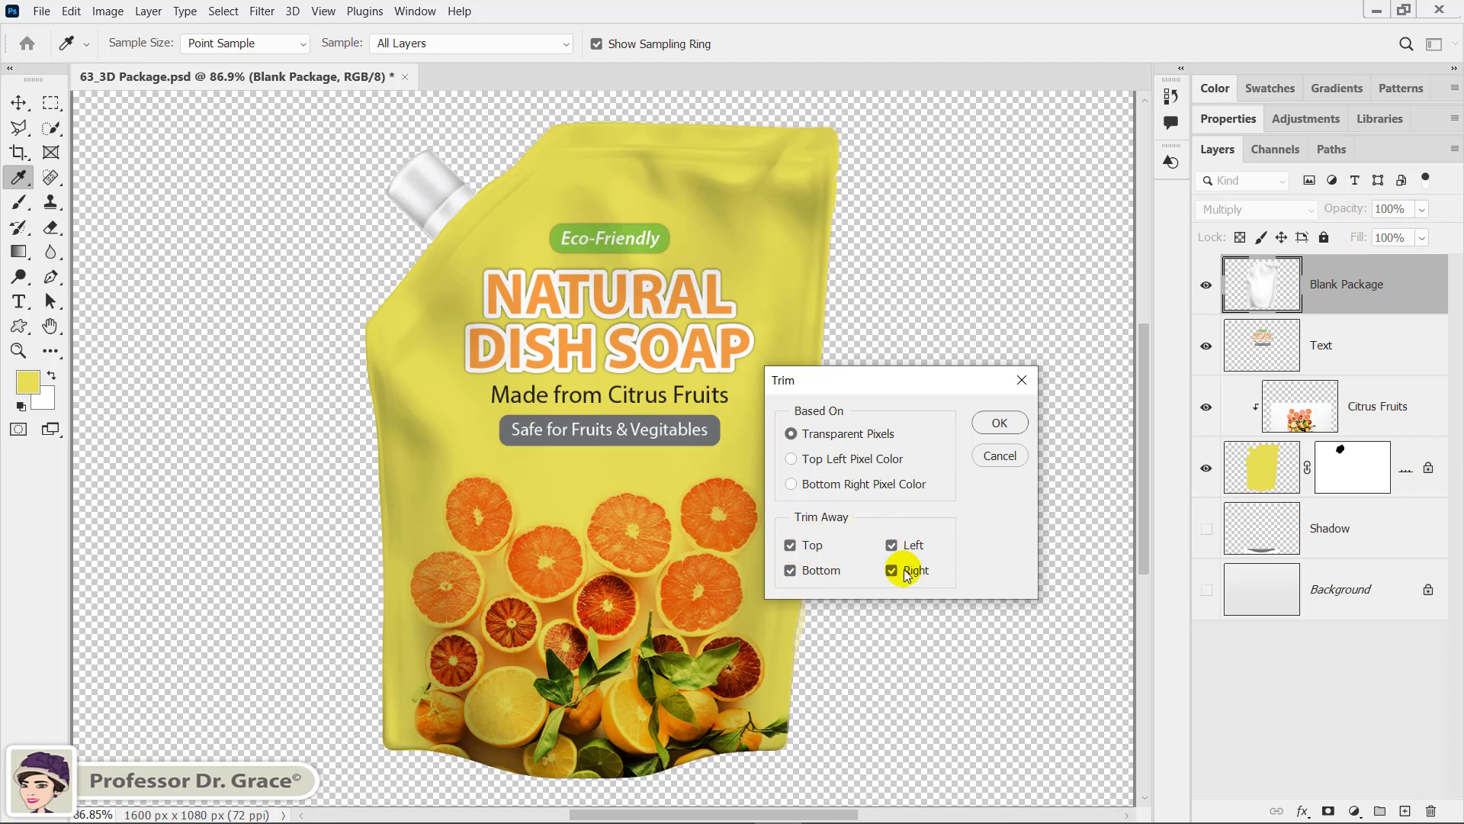
pyautogui.click(988, 427)
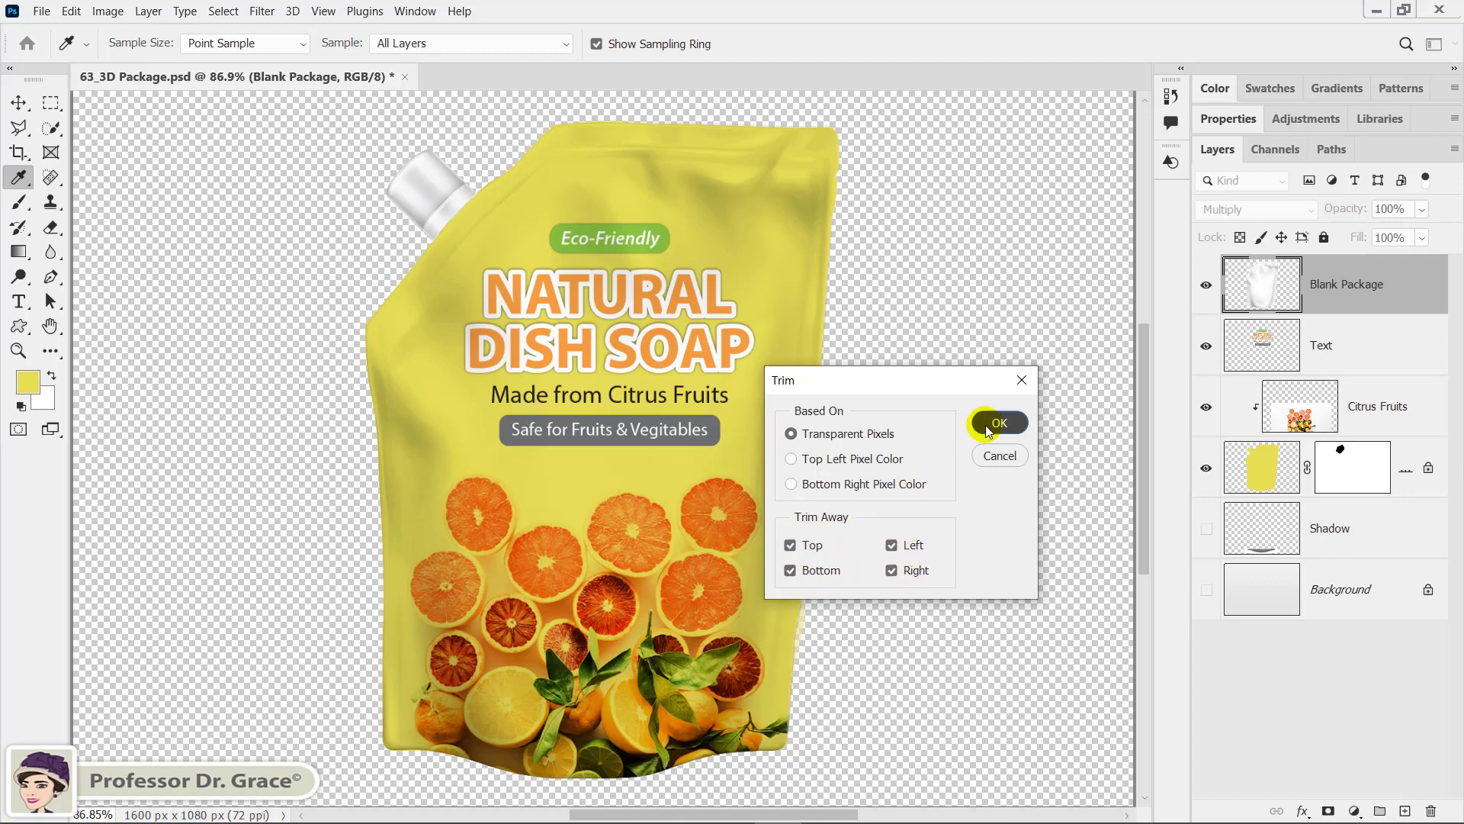
pyautogui.press('v')
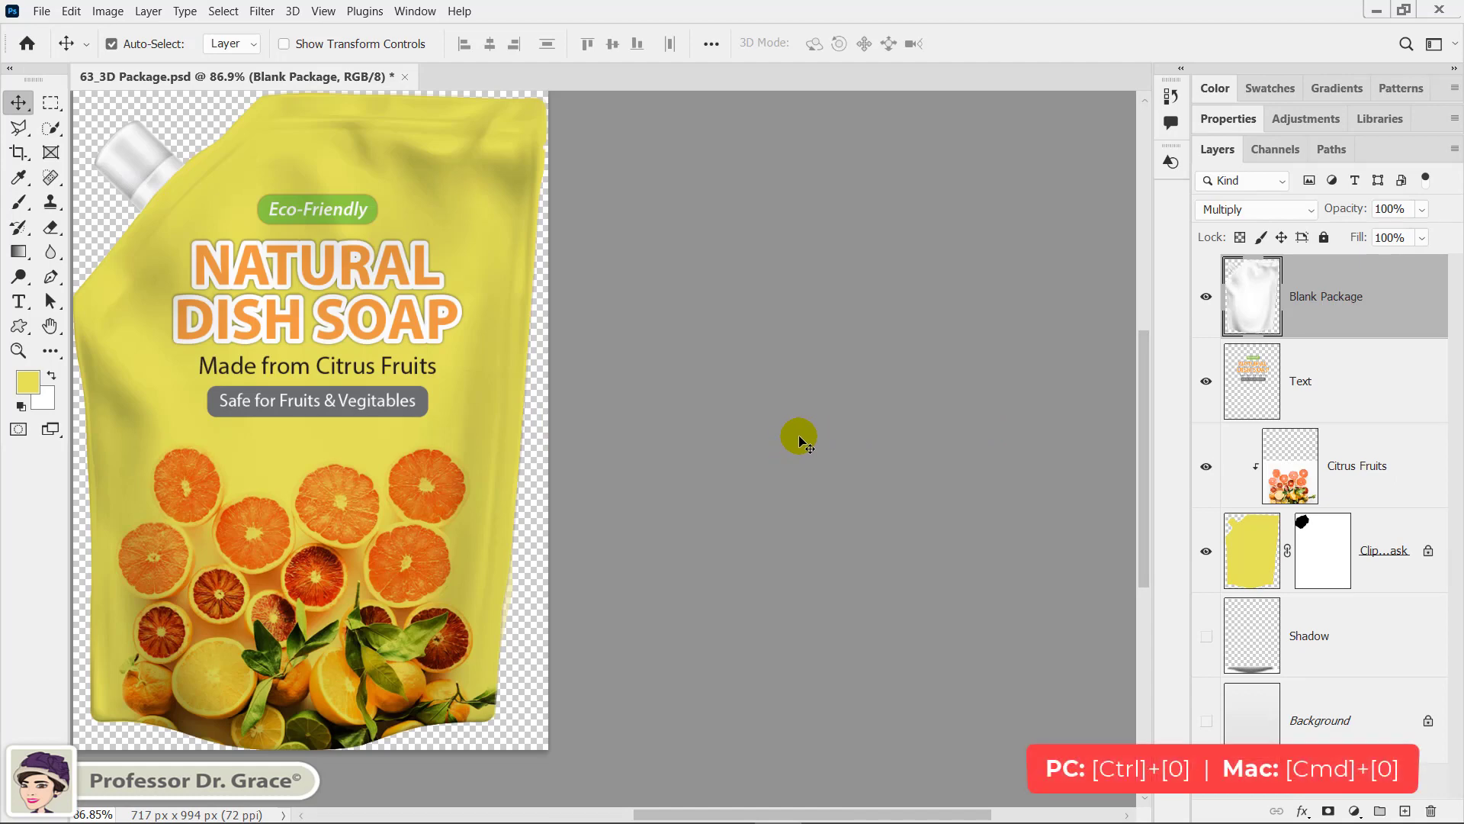
# Fit the trimmed 717 × 994 px pouch on screen and open Save for Web (Legacy)
pyautogui.hotkey('ctrl', '0')
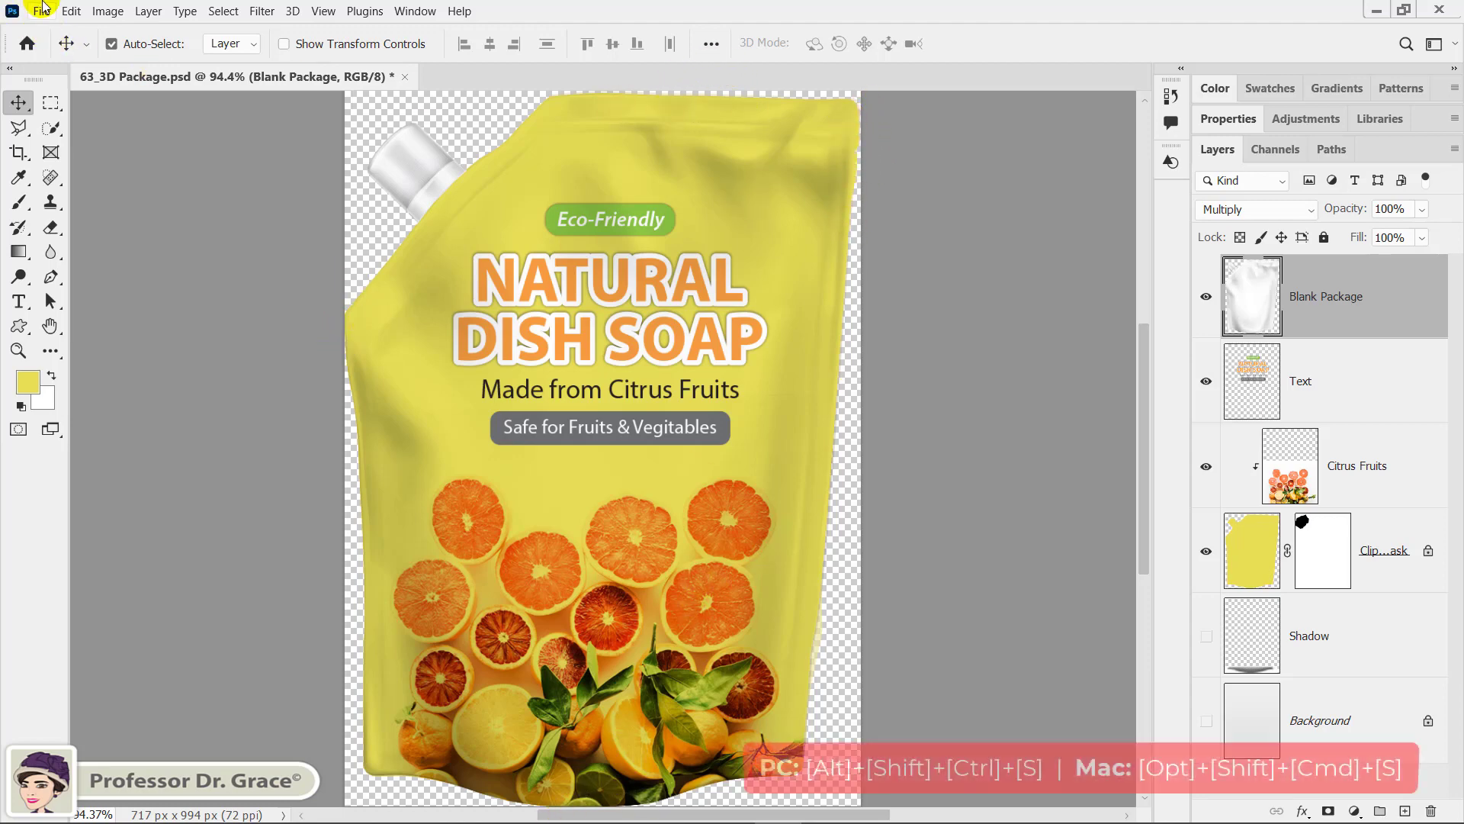
pyautogui.click(41, 10)
pyautogui.moveTo(69, 293)
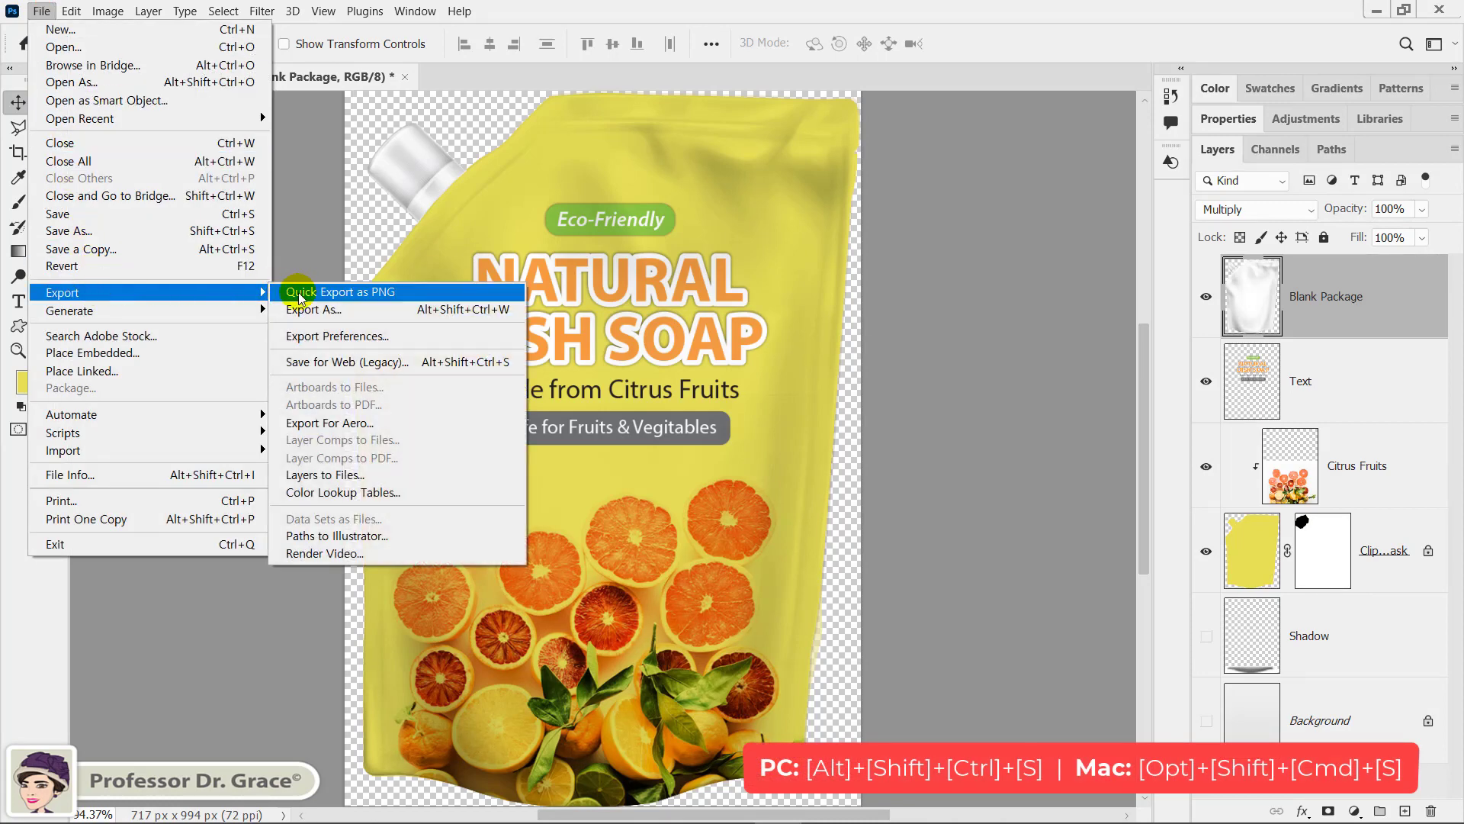
pyautogui.click(331, 361)
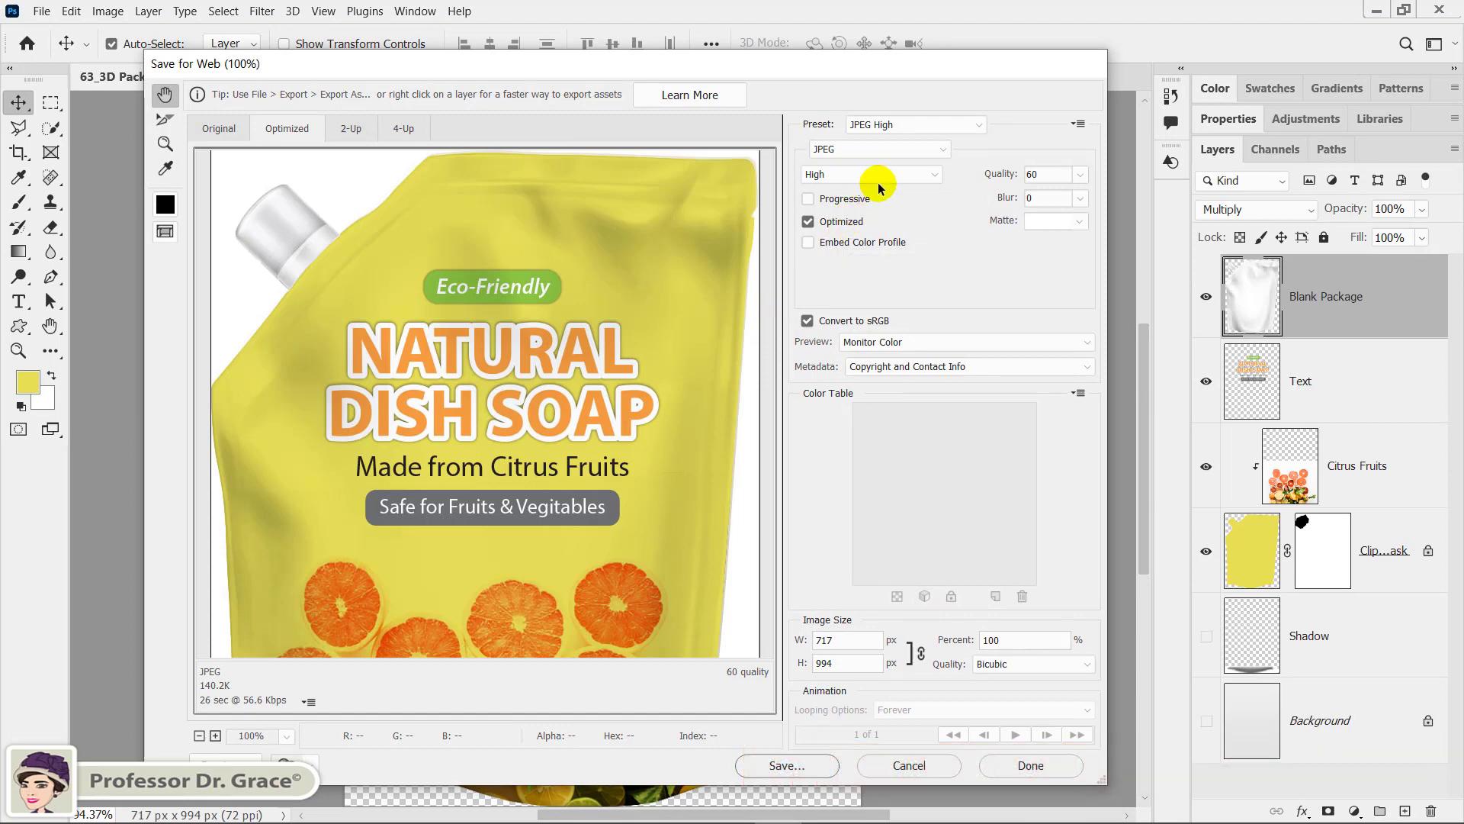
# Set the web export format to PNG-24 with transparency and proceed to save
pyautogui.click(933, 155)
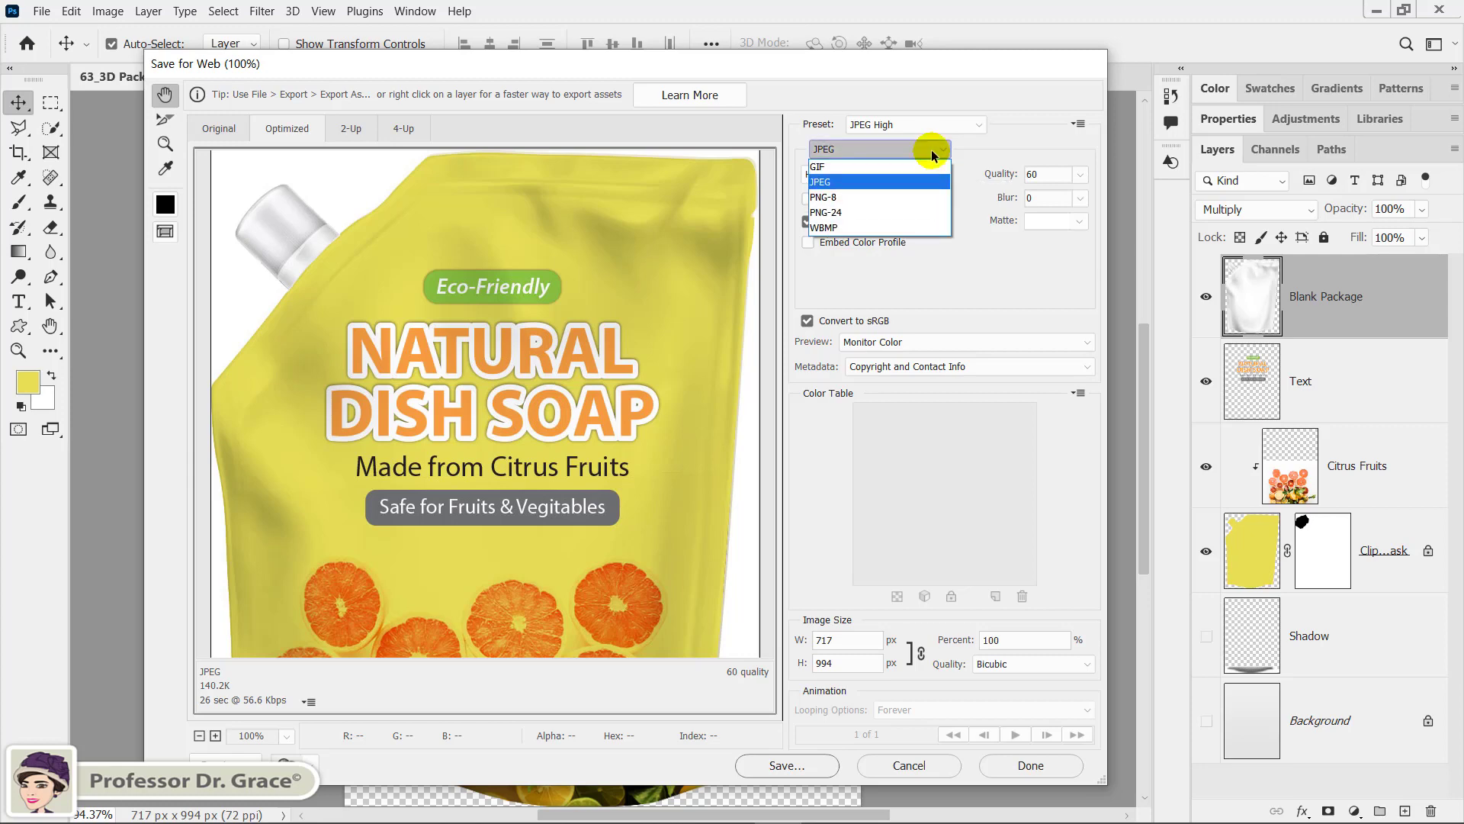
pyautogui.click(922, 214)
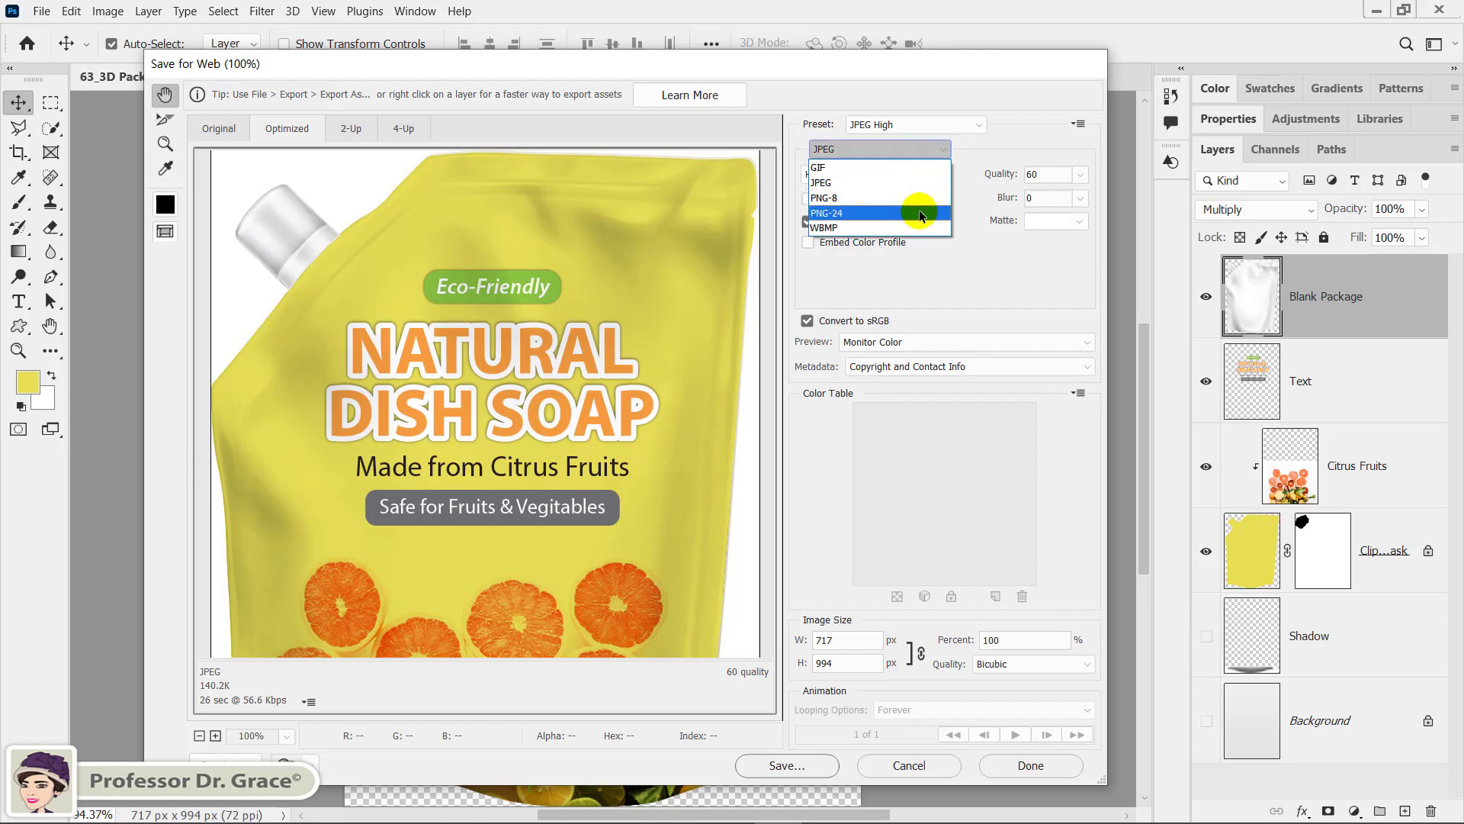
pyautogui.click(784, 766)
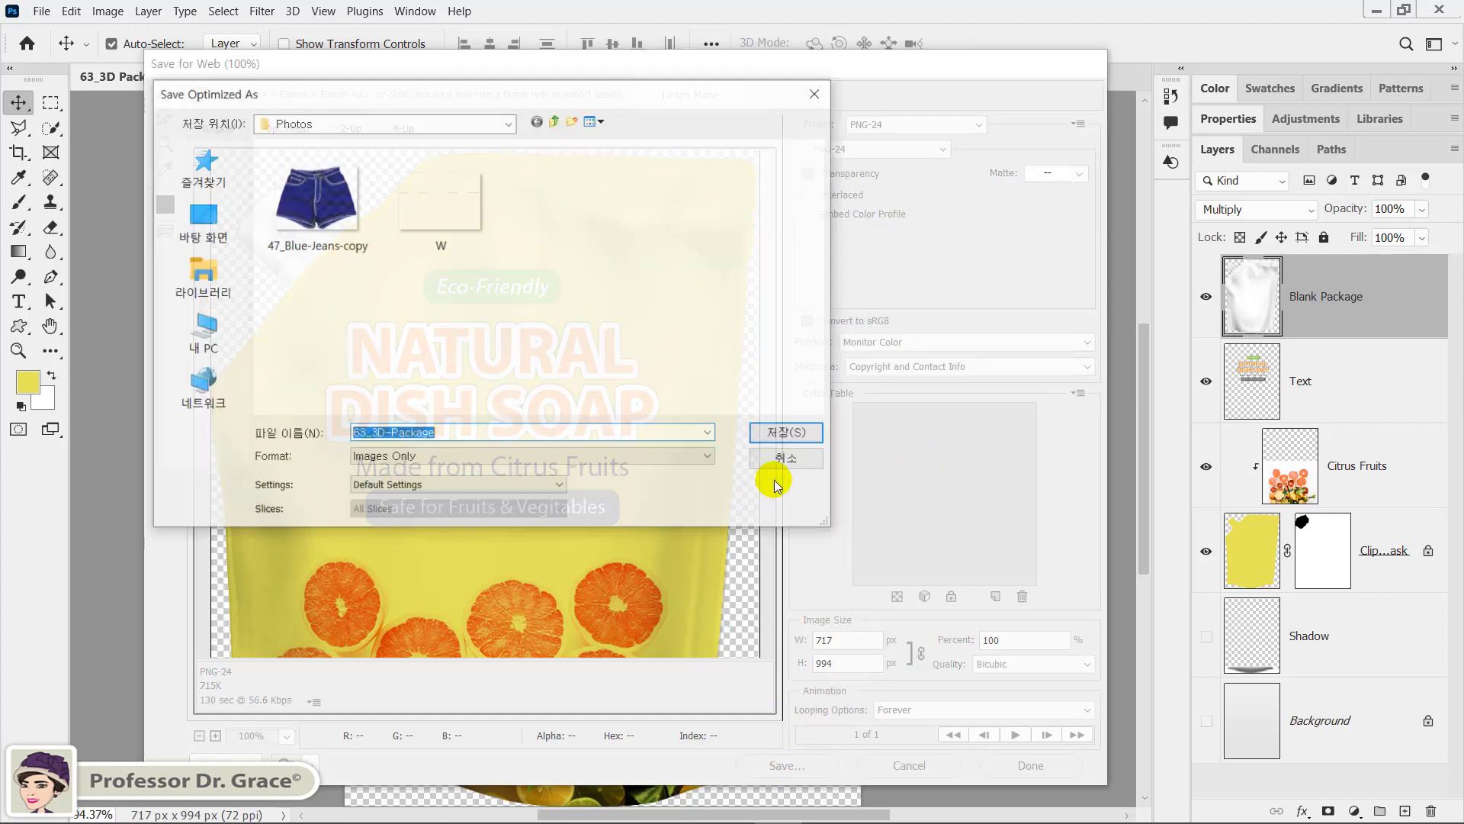
# Save the PNG as '3D Package' in Photos, acknowledging the non-Latin filename warning
pyautogui.moveTo(602, 106); pyautogui.dragTo(754, 203)
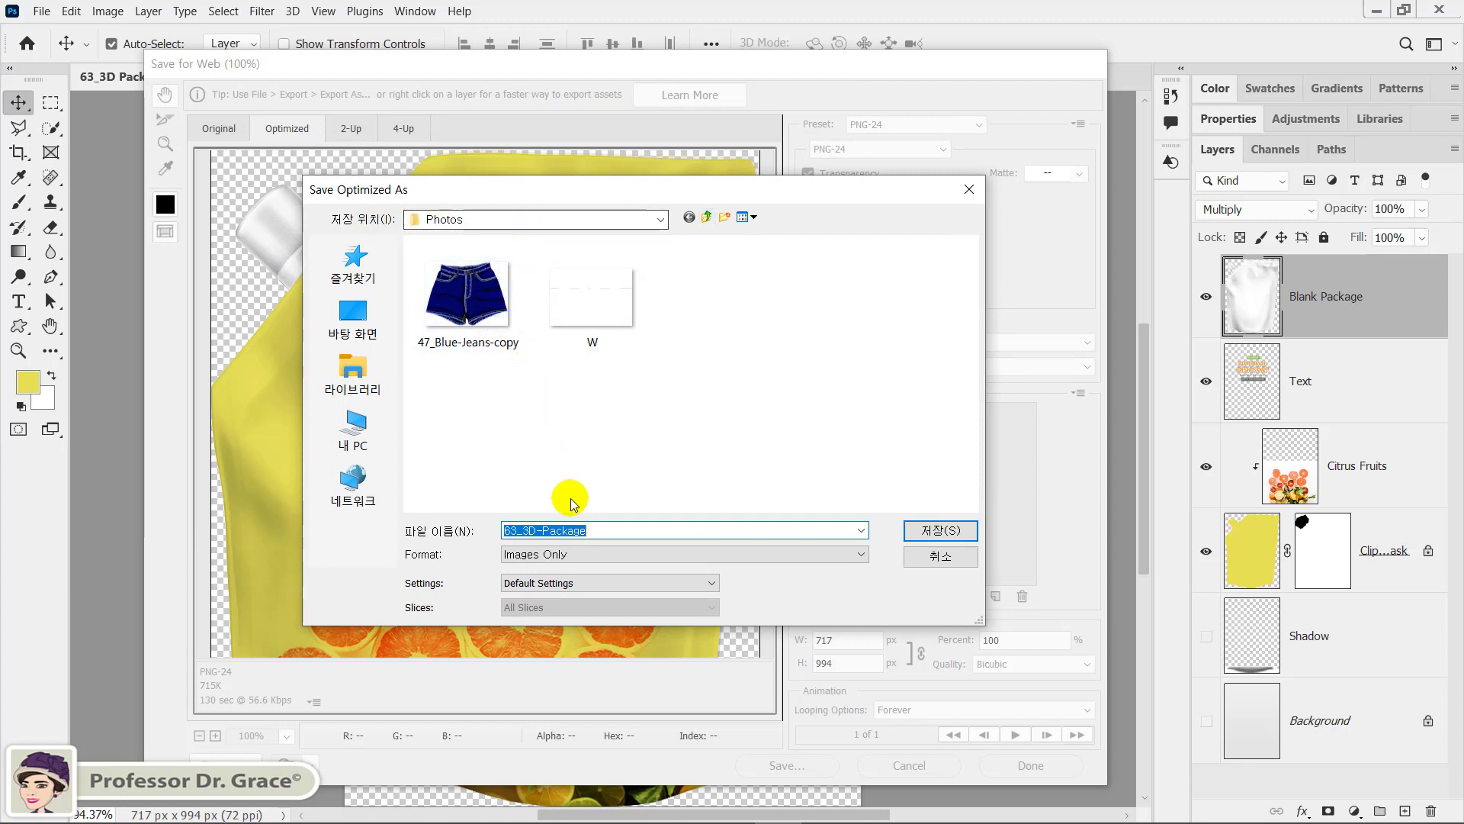
pyautogui.click(521, 530)
pyautogui.moveTo(521, 529); pyautogui.dragTo(502, 529)
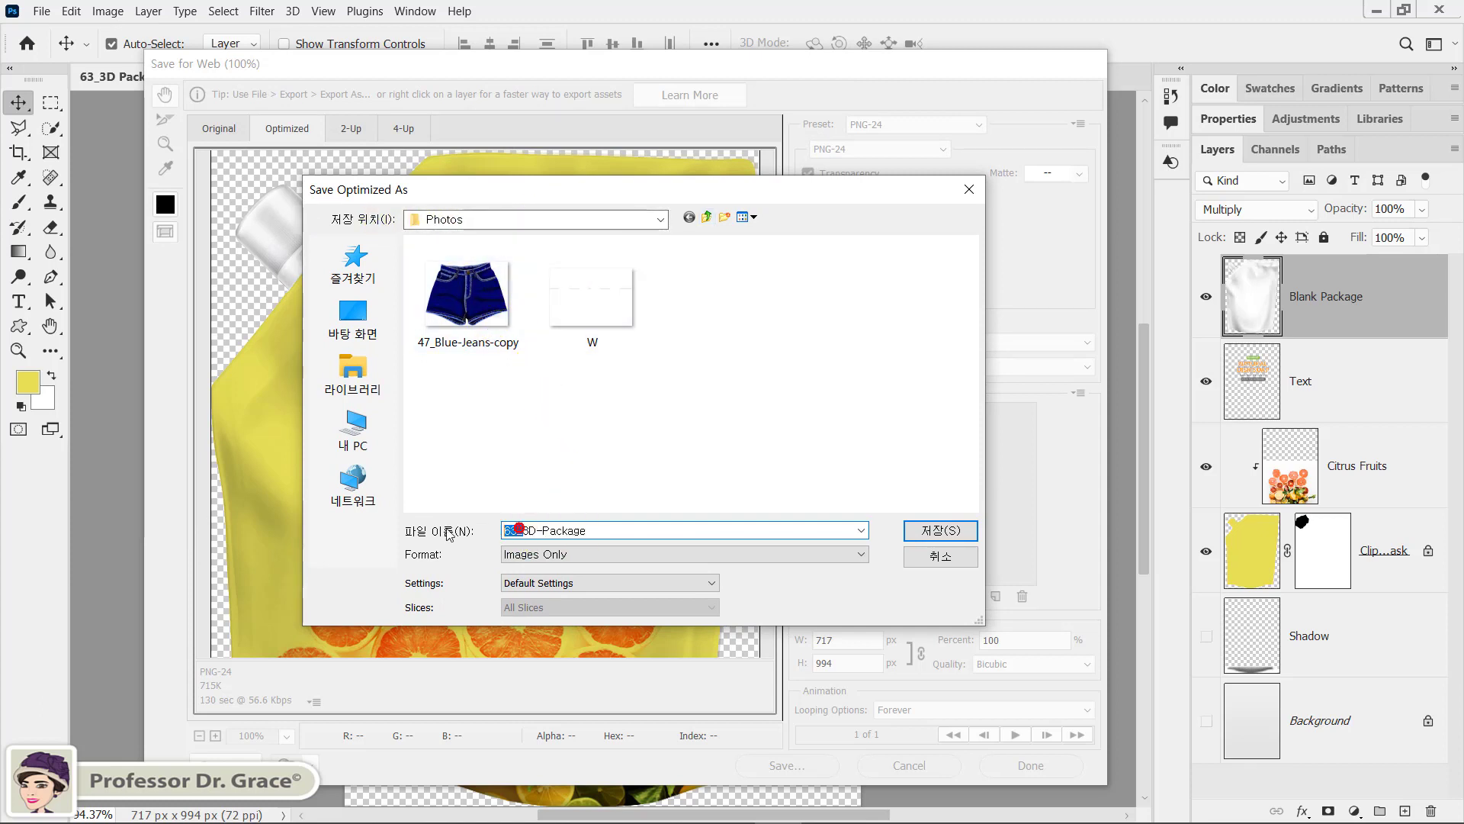
pyautogui.press('BackSpace')
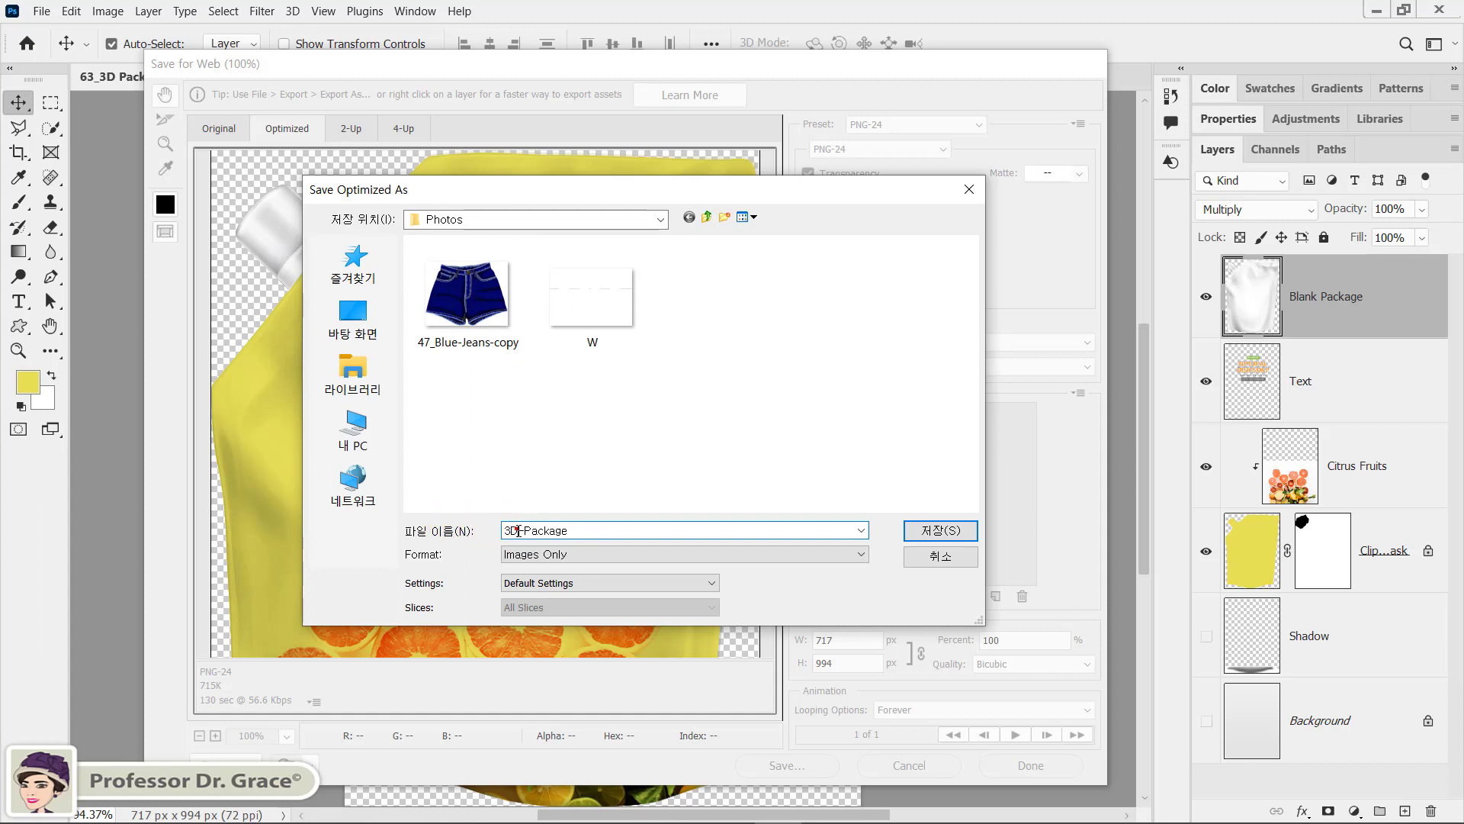
pyautogui.click(519, 530)
pyautogui.press('BackSpace')
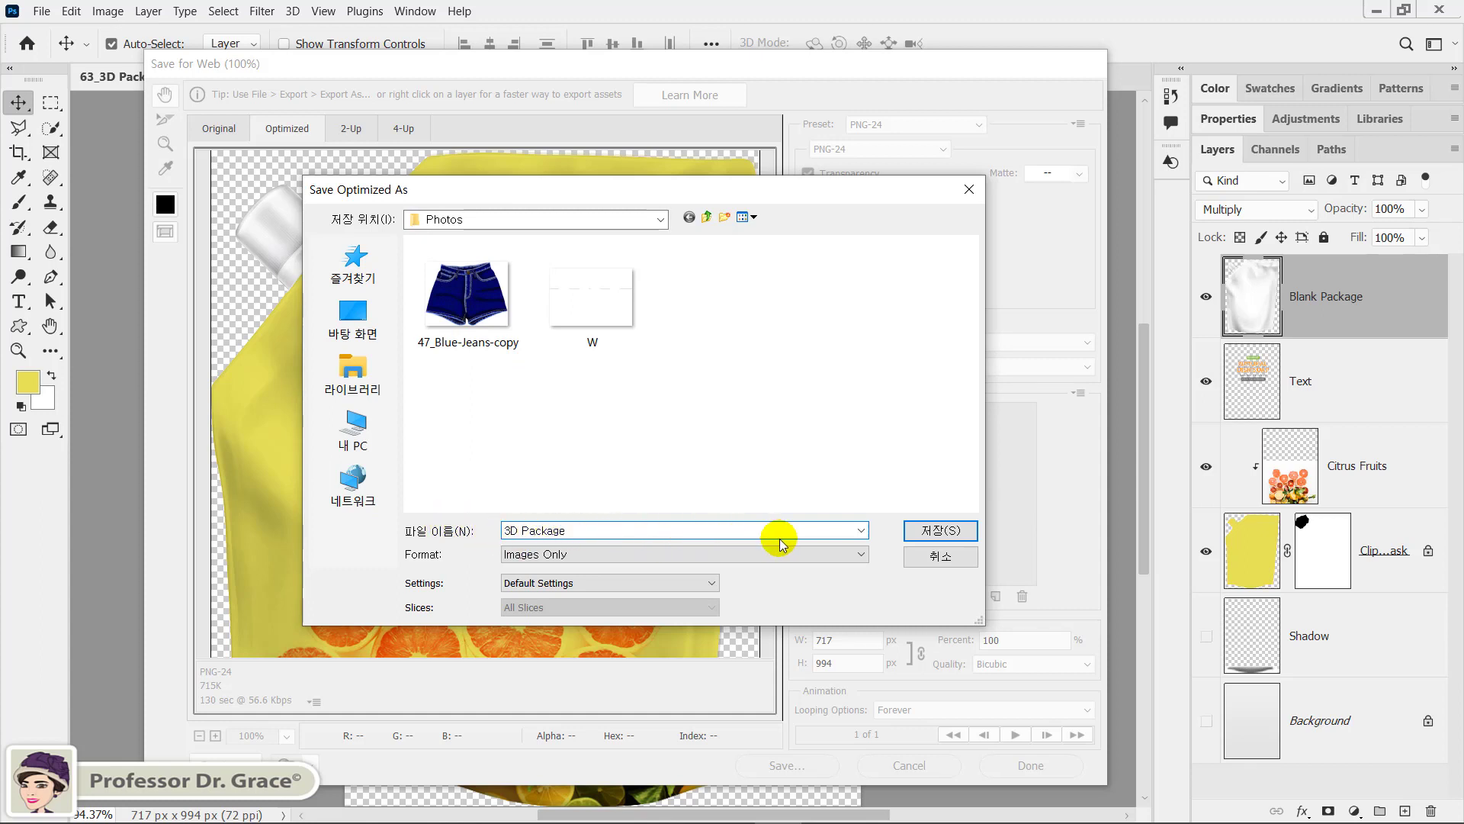
pyautogui.click(943, 534)
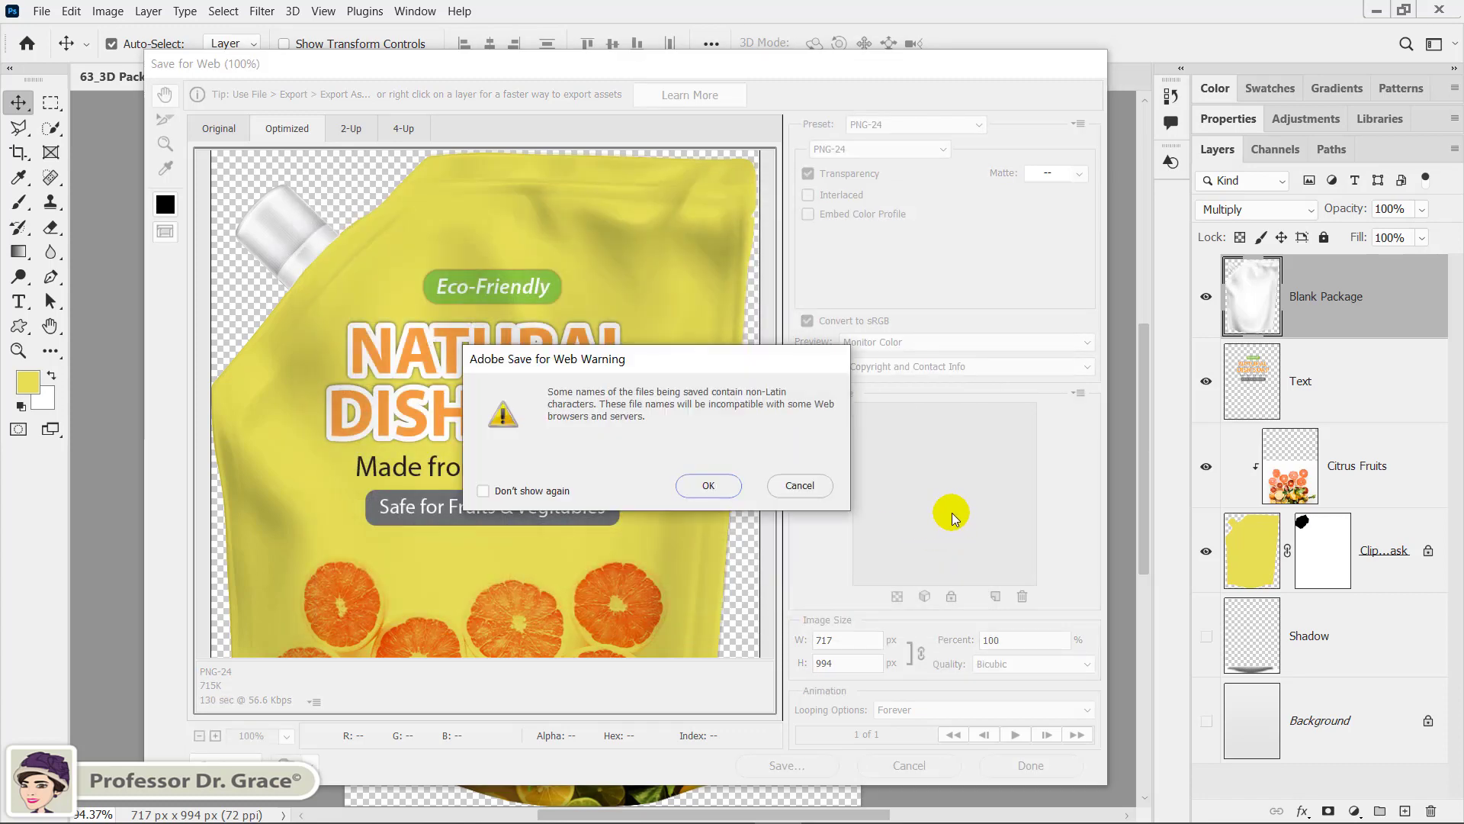
pyautogui.click(710, 487)
pyautogui.click(711, 486)
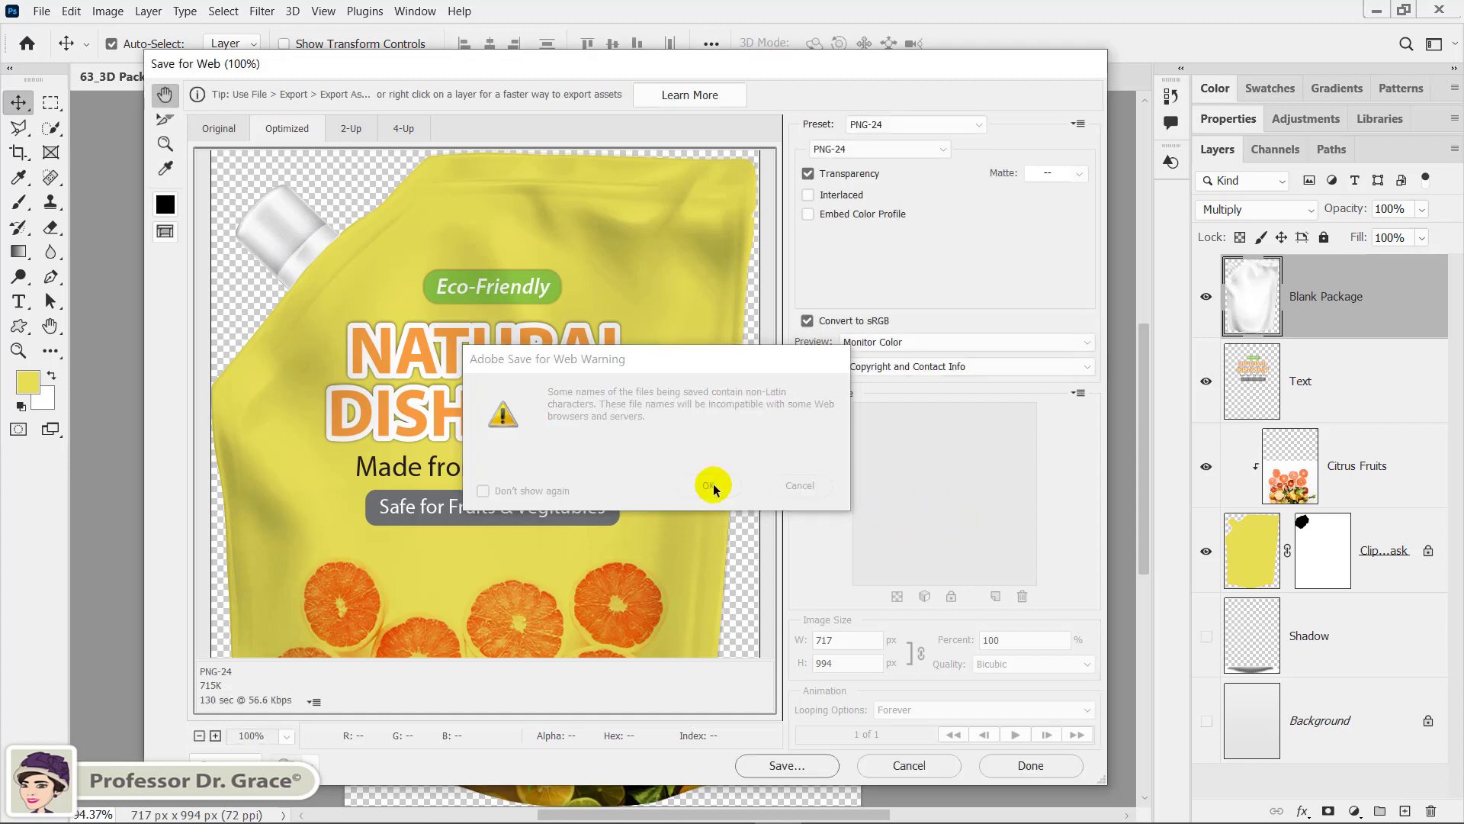